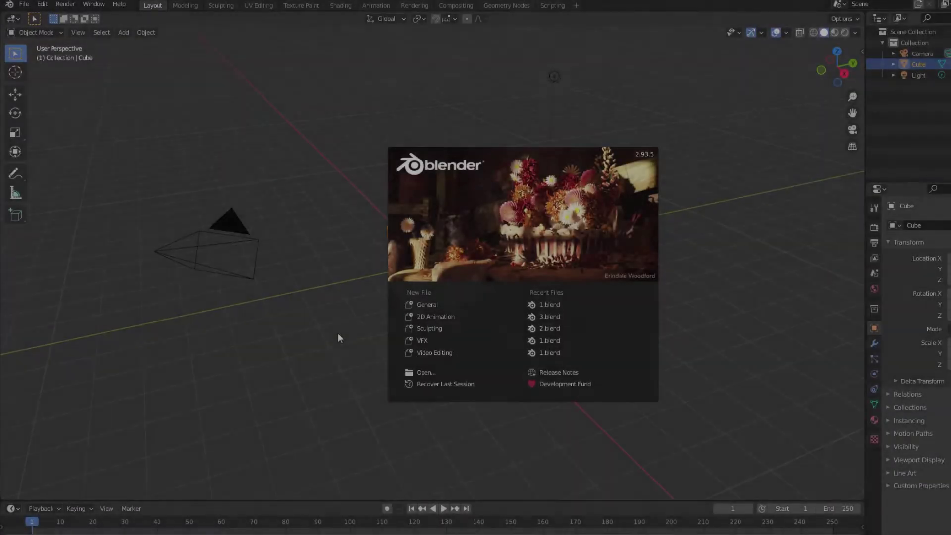
- Dismiss the startup splash to reveal the default cube, camera and light
{"action": "left_click", "coordinate": [337, 327]}
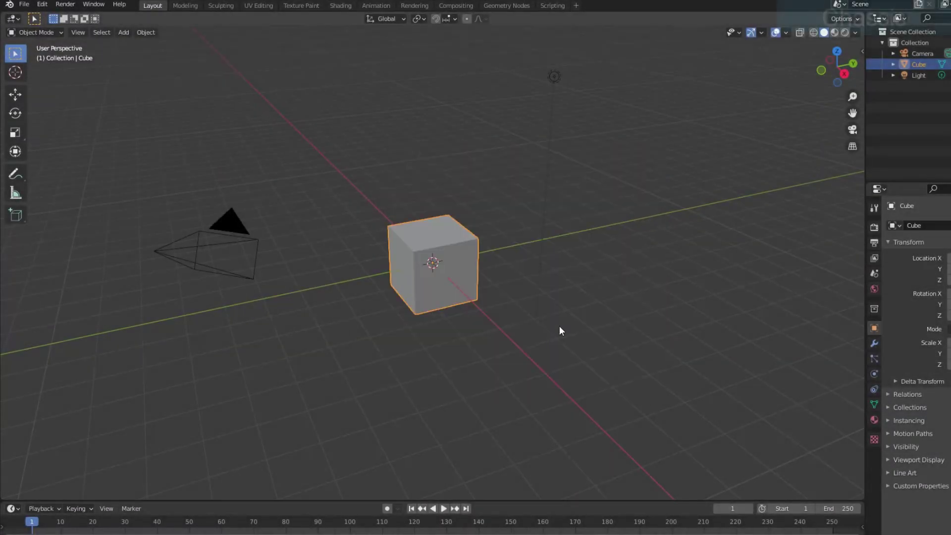
- In Edit Mode, flatten the cube vertically and stretch it along Y
{"action": "mouse_move", "coordinate": [560, 331]}
{"action": "middle_mouse_down"}
{"action": "mouse_move", "coordinate": [571, 315]}
{"action": "mouse_move", "coordinate": [566, 296]}
{"action": "middle_mouse_up"}
{"action": "key", "text": "Tab"}
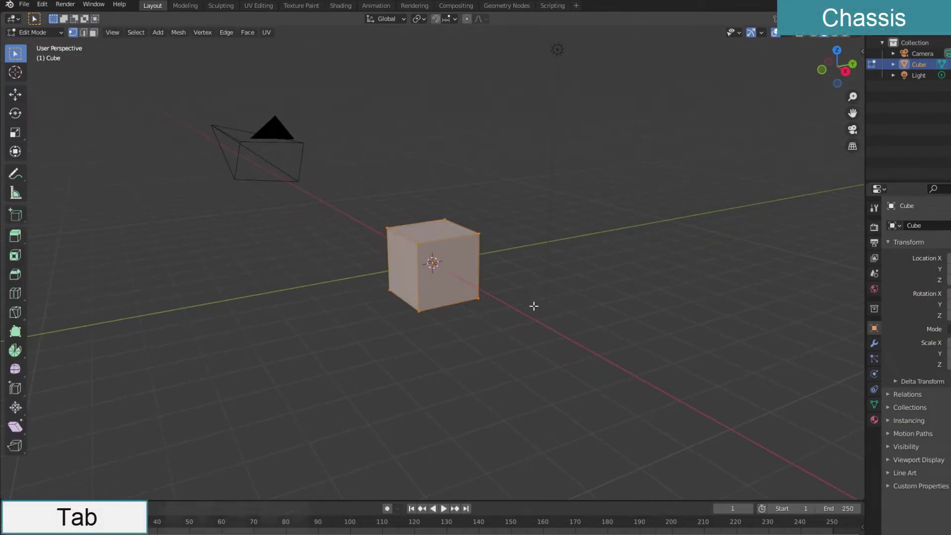
{"action": "key", "text": "s"}
{"action": "key", "text": "z"}
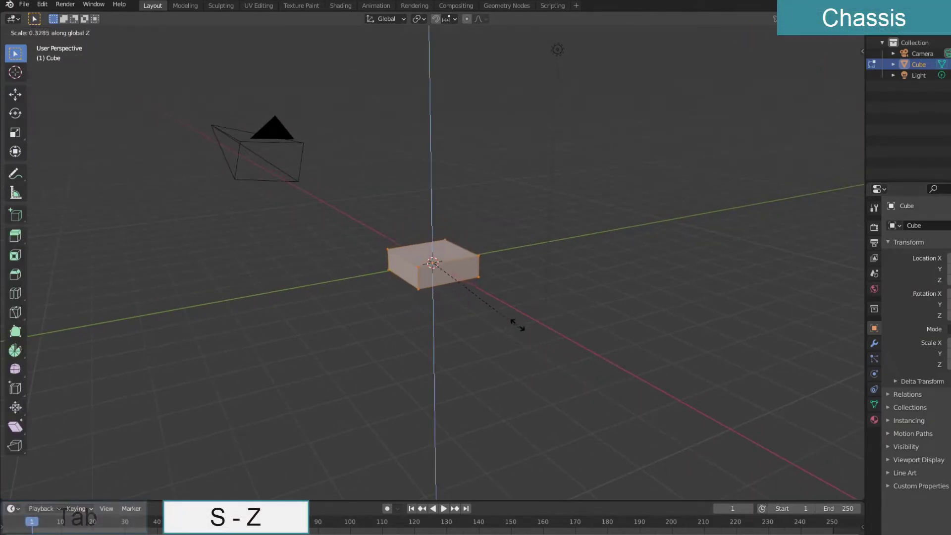
{"action": "left_click", "coordinate": [490, 303]}
{"action": "key", "text": "s"}
{"action": "key", "text": "y"}
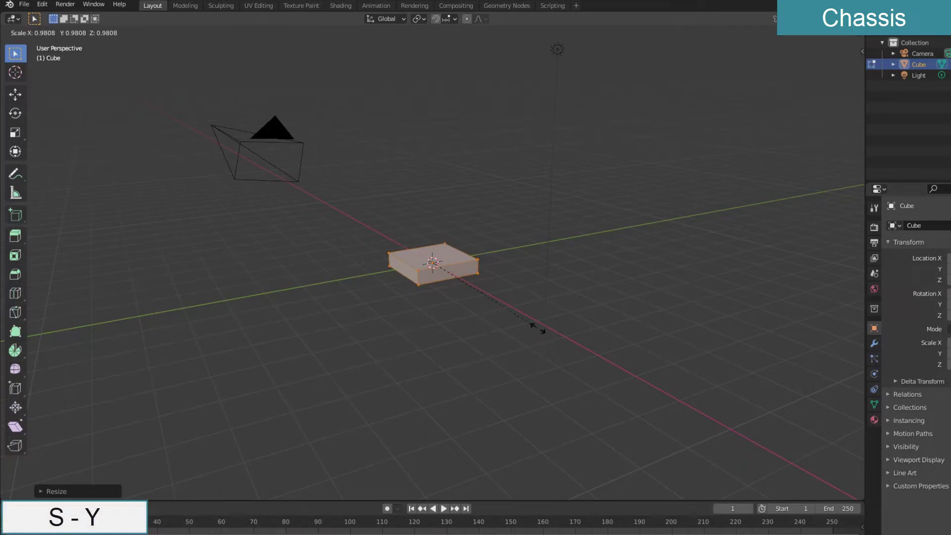
{"action": "left_click", "coordinate": [728, 399]}
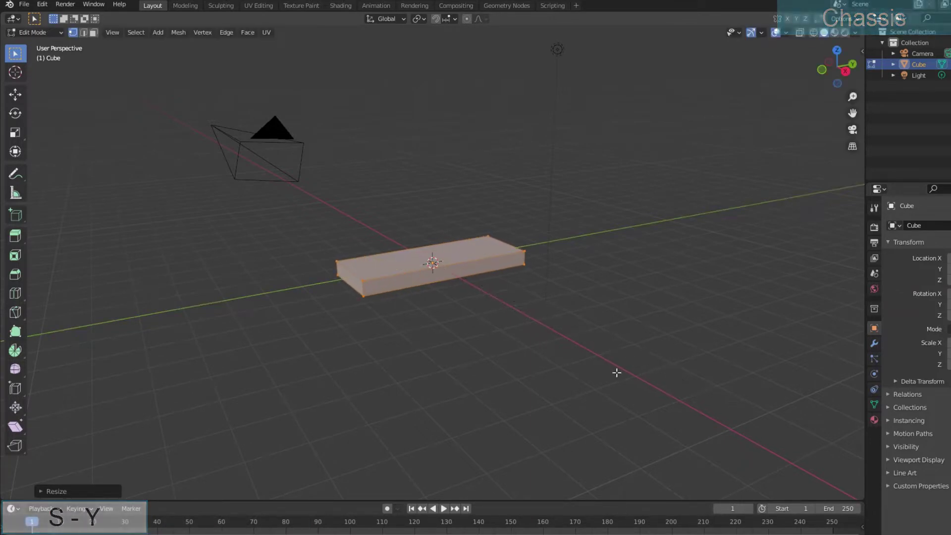
- Widen the slab along X and return to Object Mode
{"action": "mouse_move", "coordinate": [616, 371]}
{"action": "middle_mouse_down"}
{"action": "mouse_move", "coordinate": [552, 403]}
{"action": "mouse_move", "coordinate": [489, 367]}
{"action": "middle_mouse_up"}
{"action": "key", "text": "s"}
{"action": "key", "text": "x"}
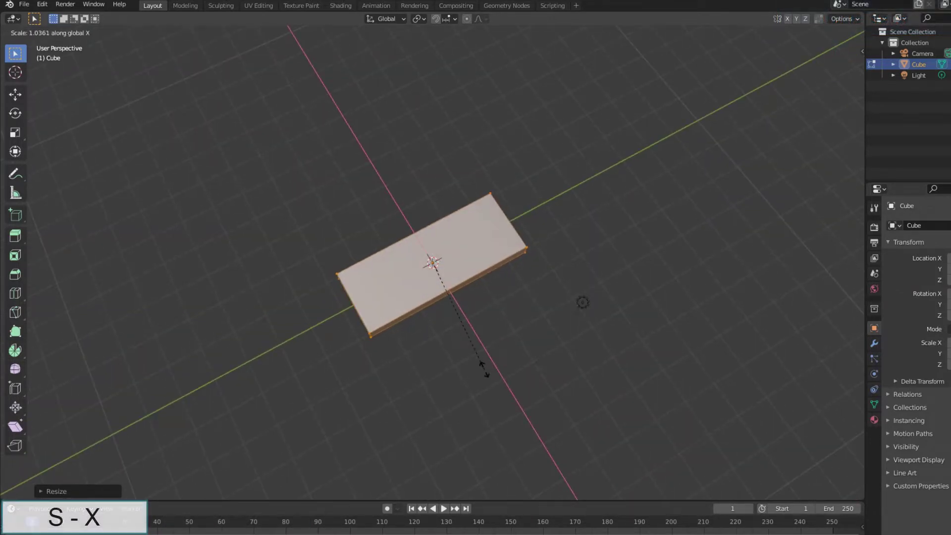
{"action": "left_click", "coordinate": [497, 386]}
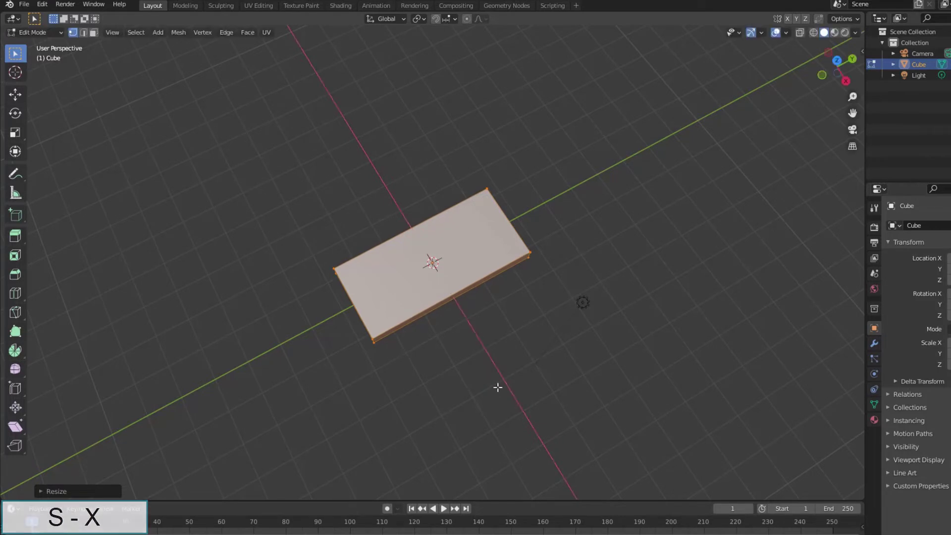
{"action": "middle_click_drag", "start_coordinate": [533, 361], "coordinate": [505, 287]}
{"action": "key", "text": "Tab"}
{"action": "key", "text": "shift+a"}
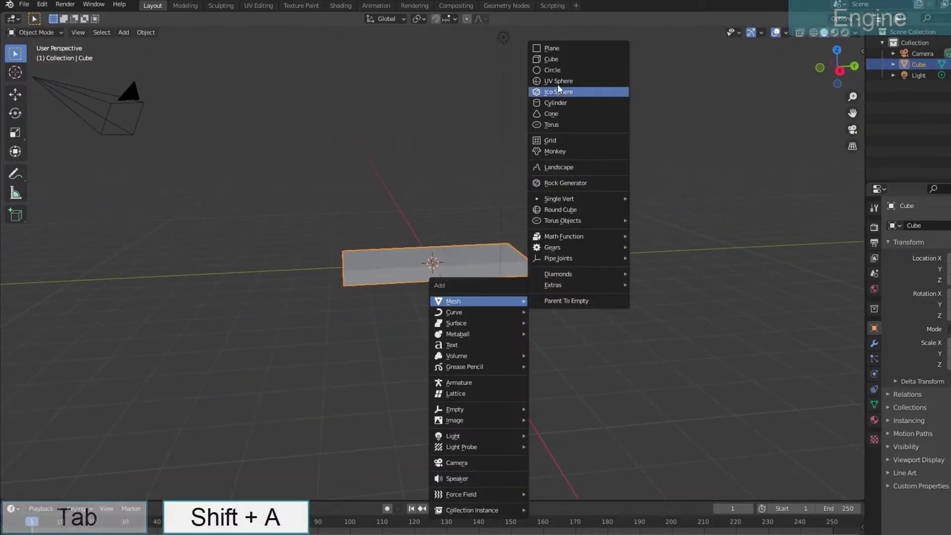
- Add a new cube and rescale its height and depth into an engine block
{"action": "left_click", "coordinate": [555, 60]}
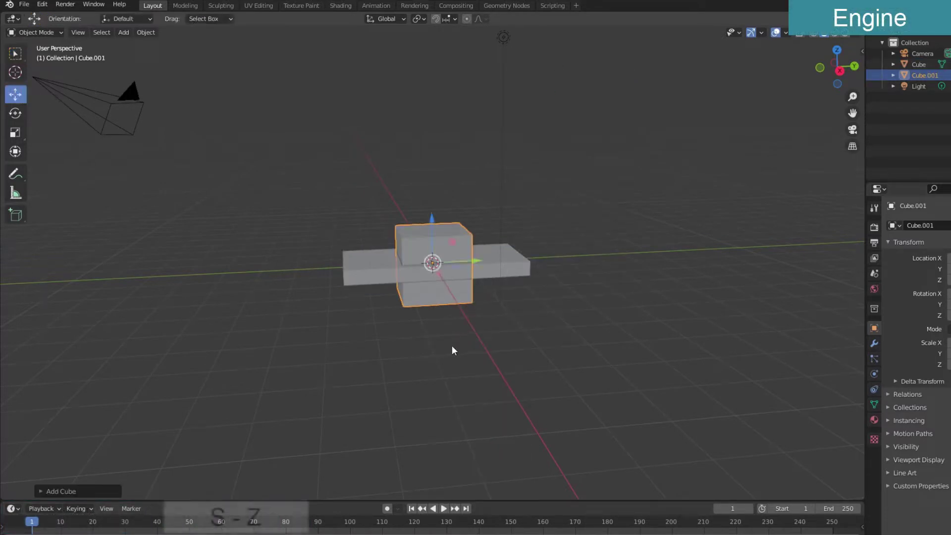
{"action": "key", "text": "s"}
{"action": "key", "text": "z"}
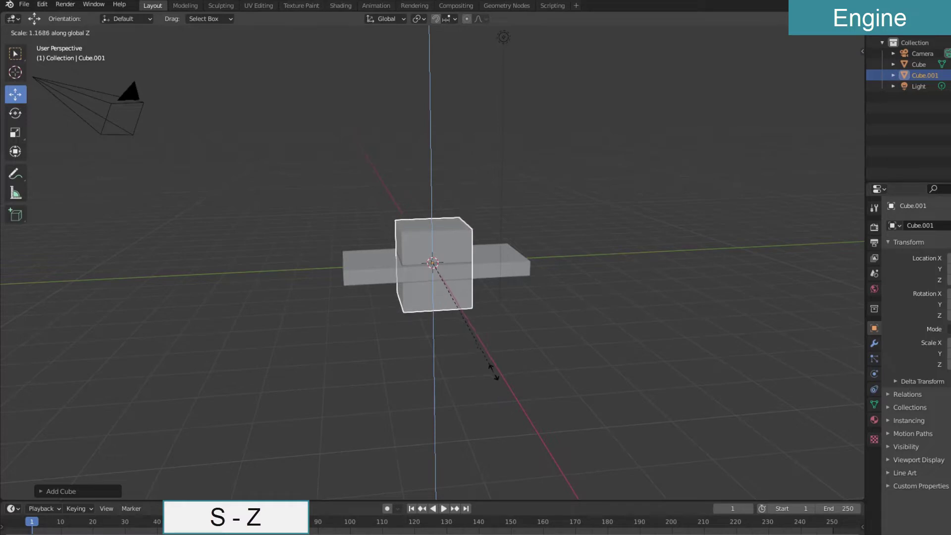
{"action": "left_click", "coordinate": [495, 376]}
{"action": "key", "text": "s"}
{"action": "key", "text": "y"}
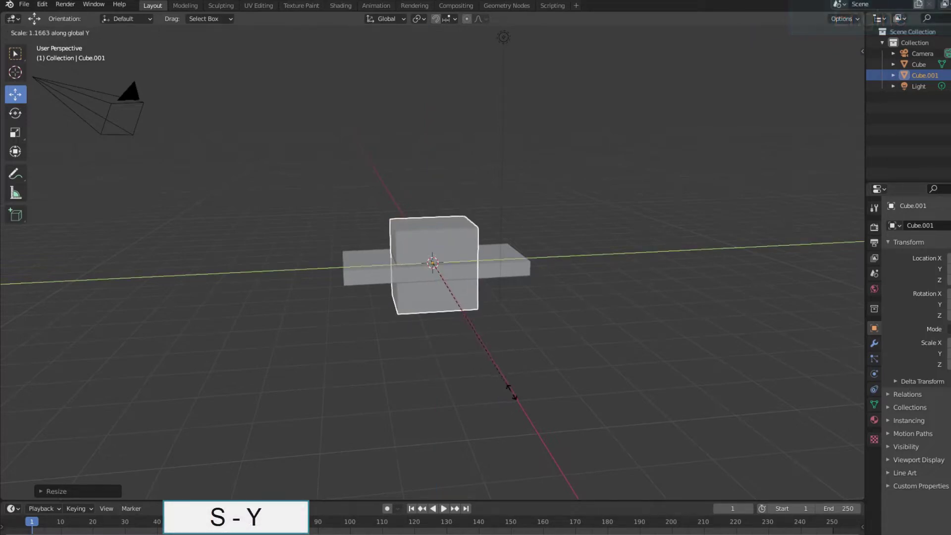
{"action": "left_click", "coordinate": [544, 376]}
- Move Cube.001 to one end of the chassis and raise it onto the slab
{"action": "key", "text": "KP_7"}
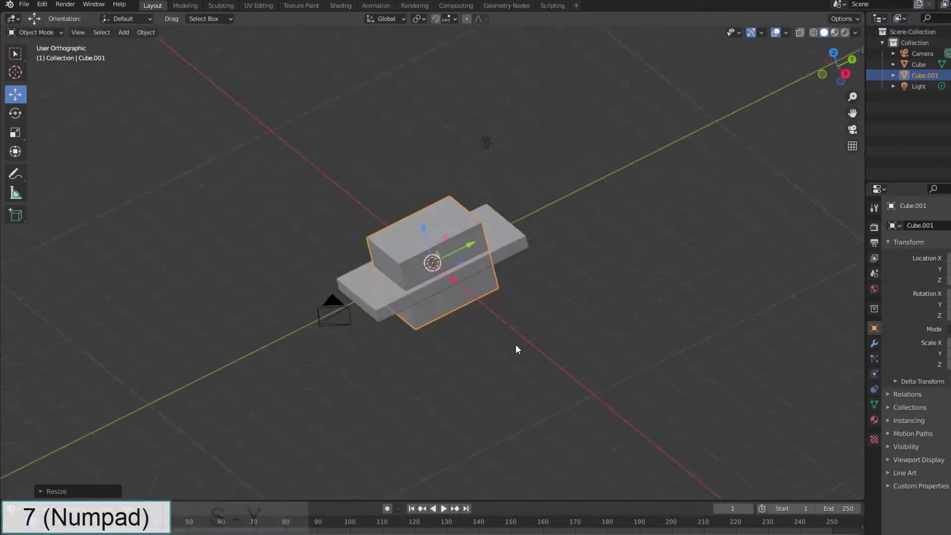
{"action": "left_click_drag", "start_coordinate": [433, 224], "coordinate": [433, 191]}
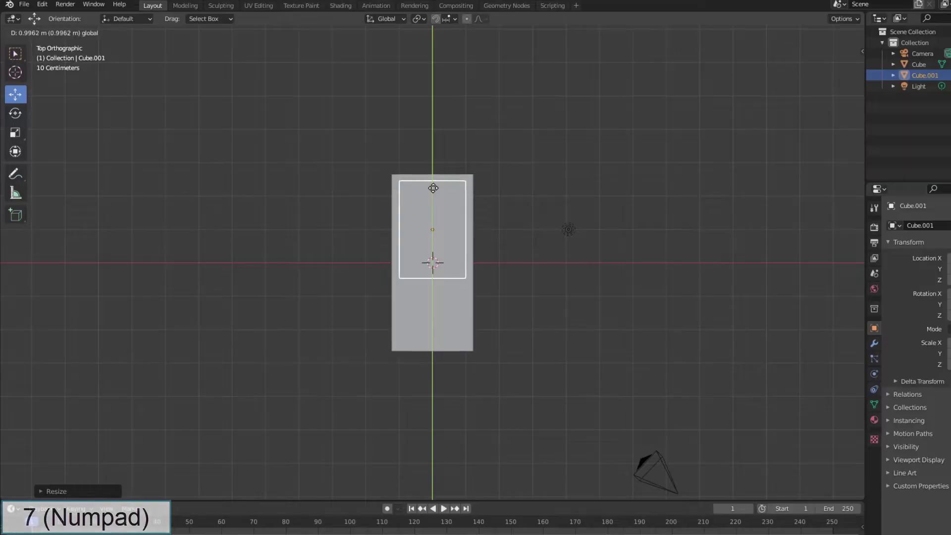
{"action": "mouse_move", "coordinate": [565, 350]}
{"action": "middle_mouse_down"}
{"action": "mouse_move", "coordinate": [511, 326]}
{"action": "mouse_move", "coordinate": [438, 265]}
{"action": "middle_mouse_up"}
{"action": "left_click_drag", "start_coordinate": [461, 226], "coordinate": [465, 183]}
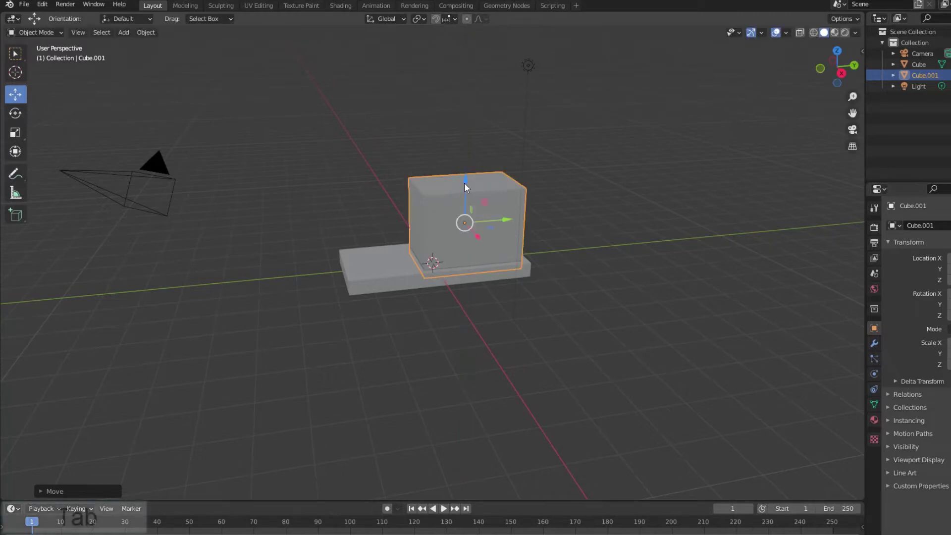
{"action": "key", "text": "Tab"}
- Bevel the block's top edges with extra segments into a rounded arch
{"action": "mouse_move", "coordinate": [514, 259]}
{"action": "middle_mouse_down"}
{"action": "mouse_move", "coordinate": [497, 318]}
{"action": "mouse_move", "coordinate": [506, 248]}
{"action": "middle_mouse_up"}
{"action": "key", "text": "2"}
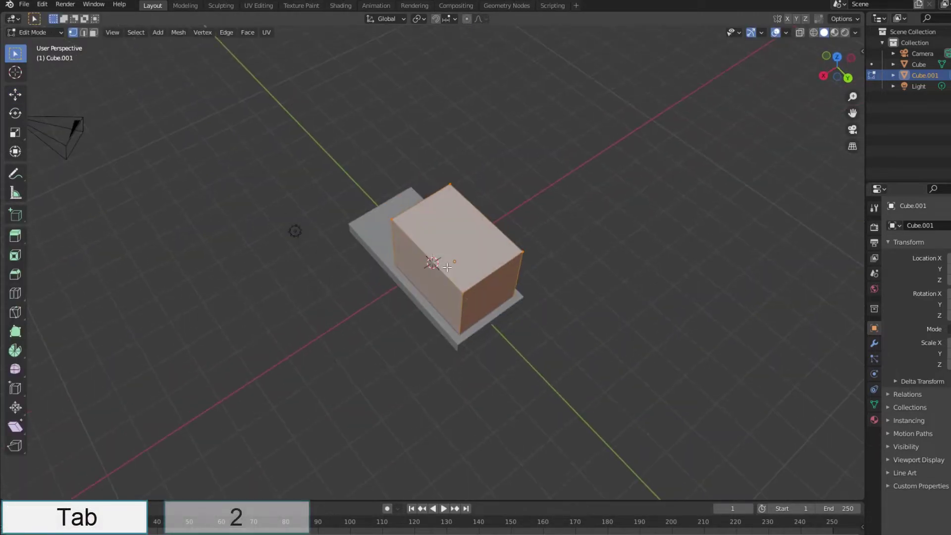
{"action": "left_click", "coordinate": [507, 237]}
{"action": "left_click", "coordinate": [510, 236], "text": "shift"}
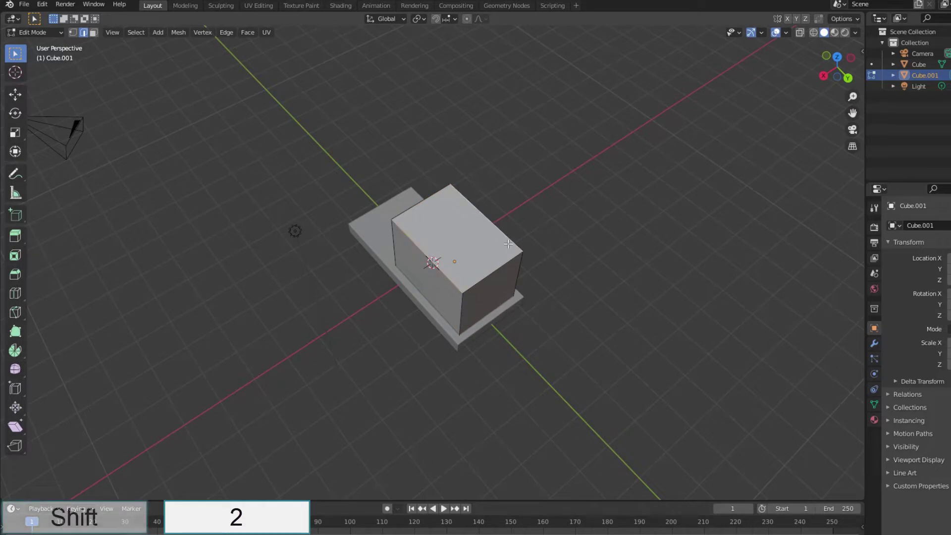
{"action": "key", "text": "ctrl+b"}
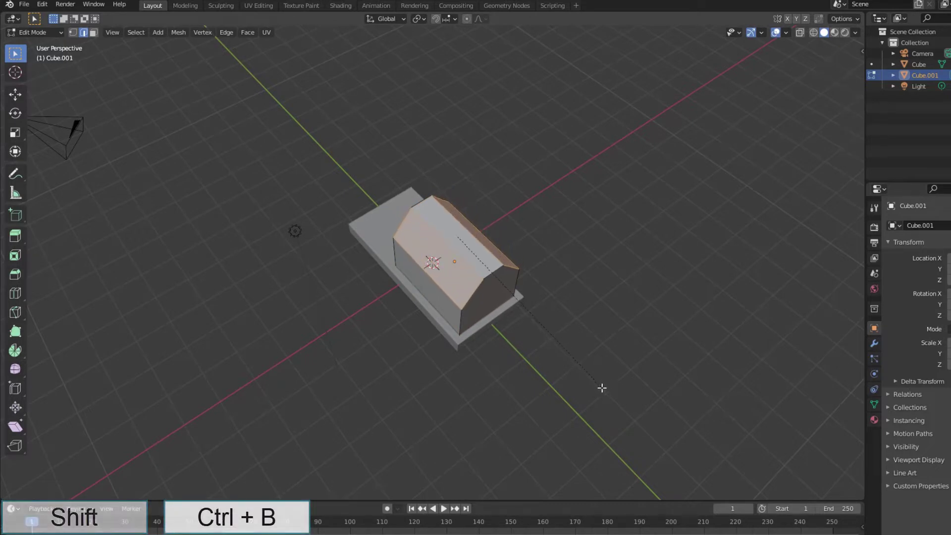
{"action": "scroll", "coordinate": [601, 385], "scroll_direction": "up", "scroll_amount": 5}
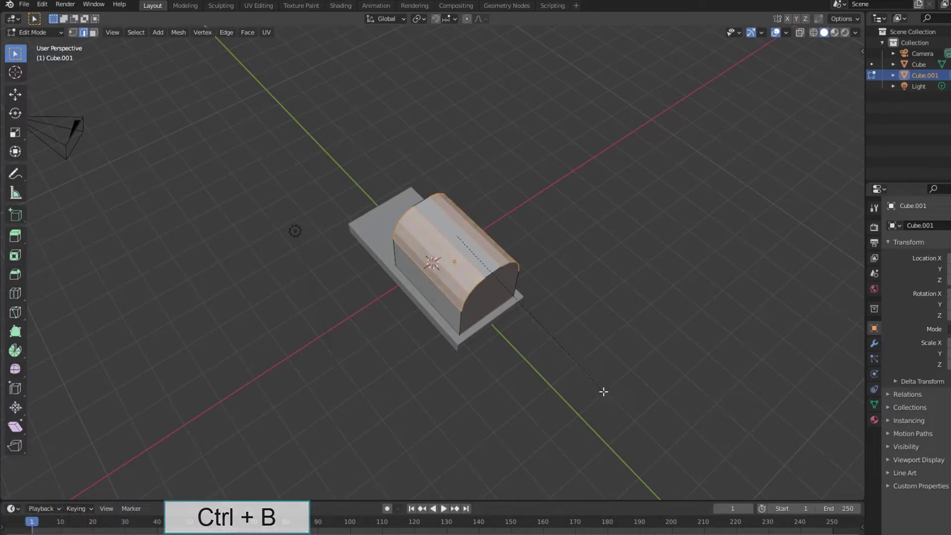
{"action": "left_click", "coordinate": [602, 389]}
- Select the arched block's front face and start a Ctrl+B bevel on it
{"action": "middle_click_drag", "start_coordinate": [603, 389], "coordinate": [566, 312]}
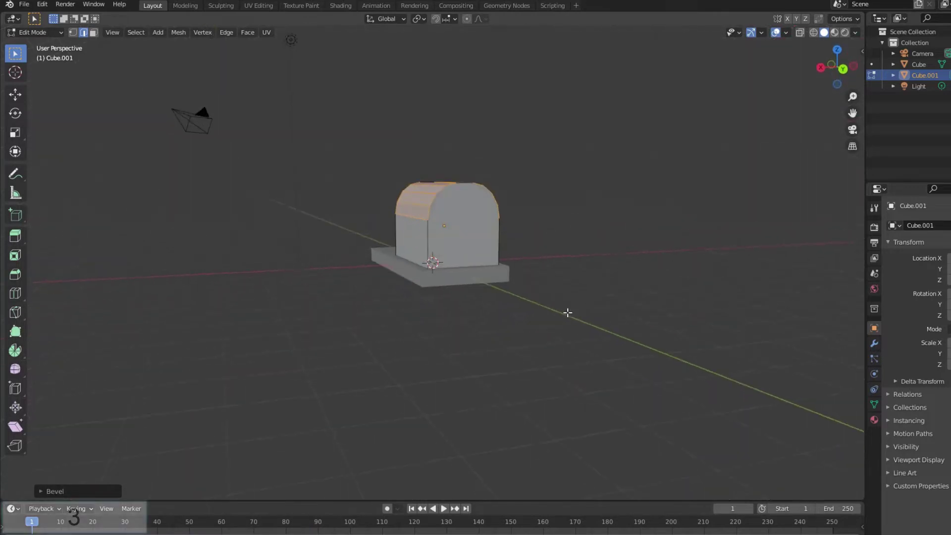
{"action": "key", "text": "3"}
{"action": "left_click", "coordinate": [470, 222]}
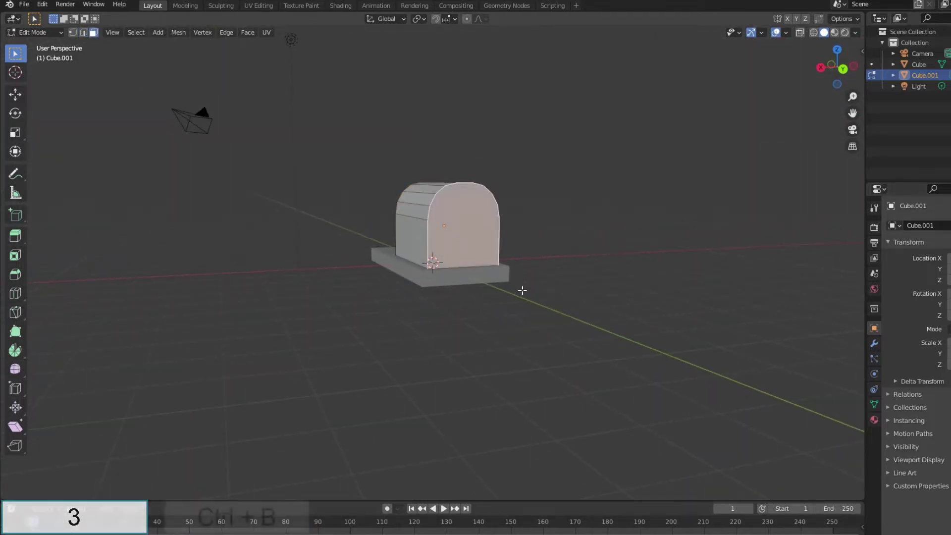
{"action": "key", "text": "ctrl+b"}
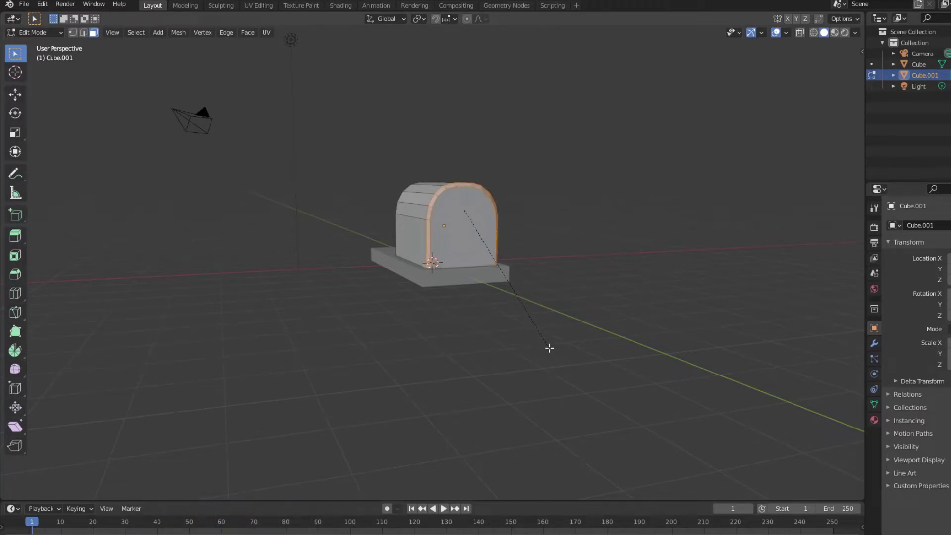
- Inset the boiler's front face and shrink it vertically into an arch panel
{"action": "left_click", "coordinate": [457, 252]}
{"action": "key", "text": "i"}
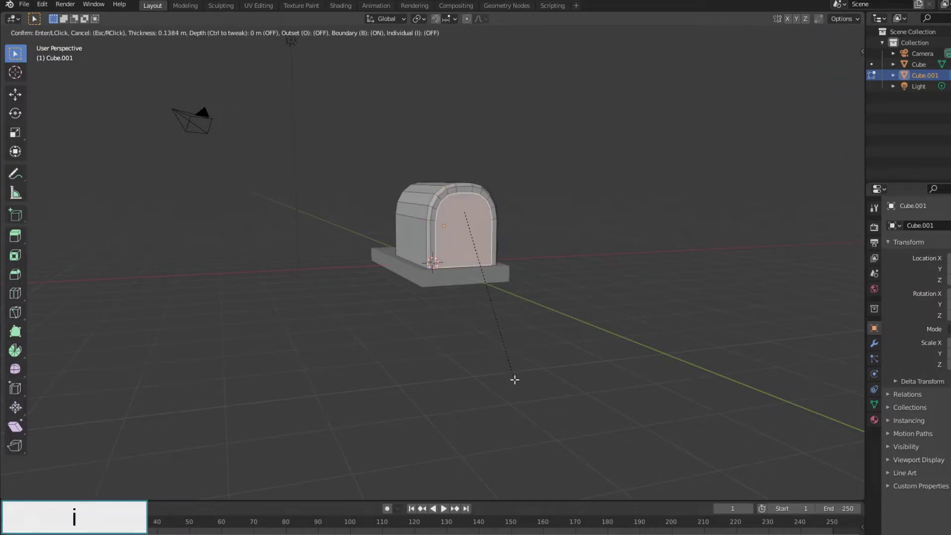
{"action": "left_click", "coordinate": [511, 375]}
{"action": "key", "text": "s"}
{"action": "key", "text": "z"}
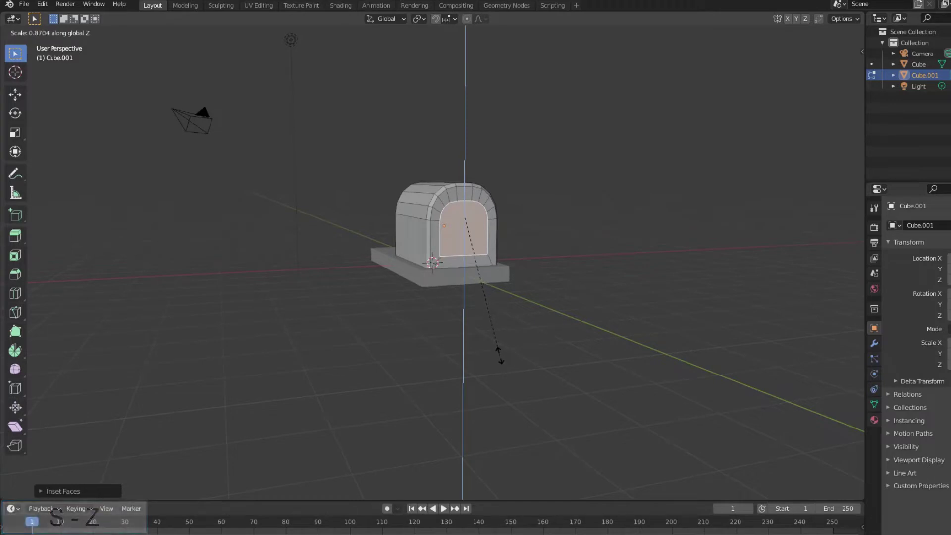
{"action": "left_click", "coordinate": [500, 355]}
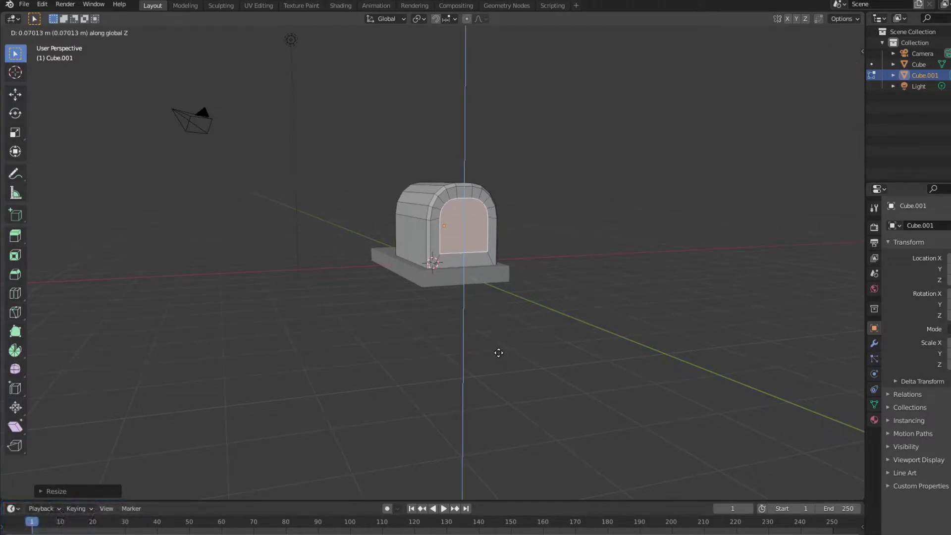
{"action": "left_click", "coordinate": [499, 353]}
- Extrude the front face, inset a thin border, and extrude the recessed panel
{"action": "middle_click_drag", "start_coordinate": [499, 350], "coordinate": [538, 362]}
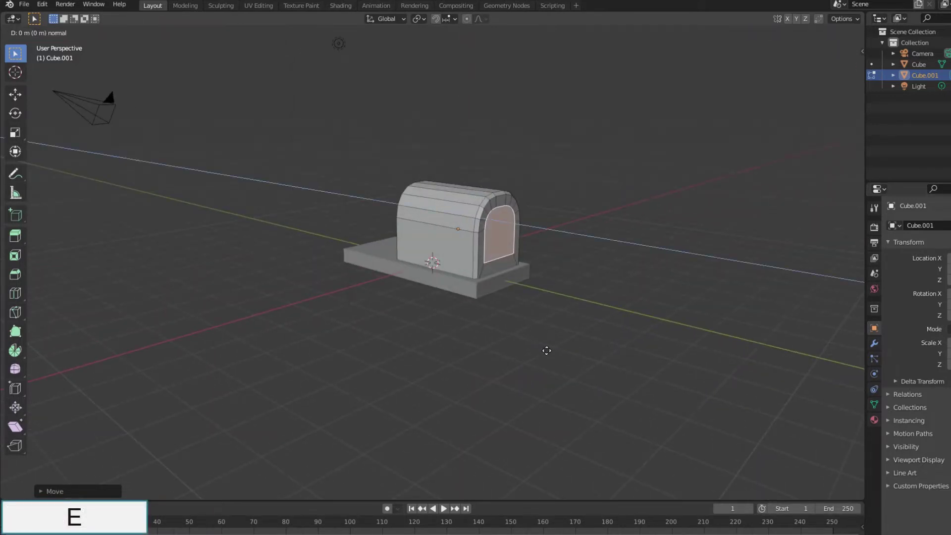
{"action": "left_click", "coordinate": [545, 350]}
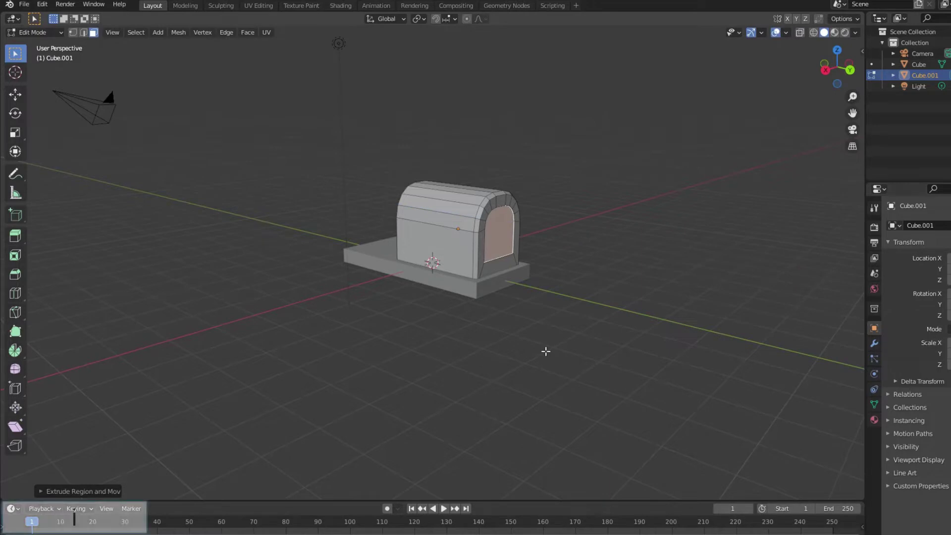
{"action": "key", "text": "i"}
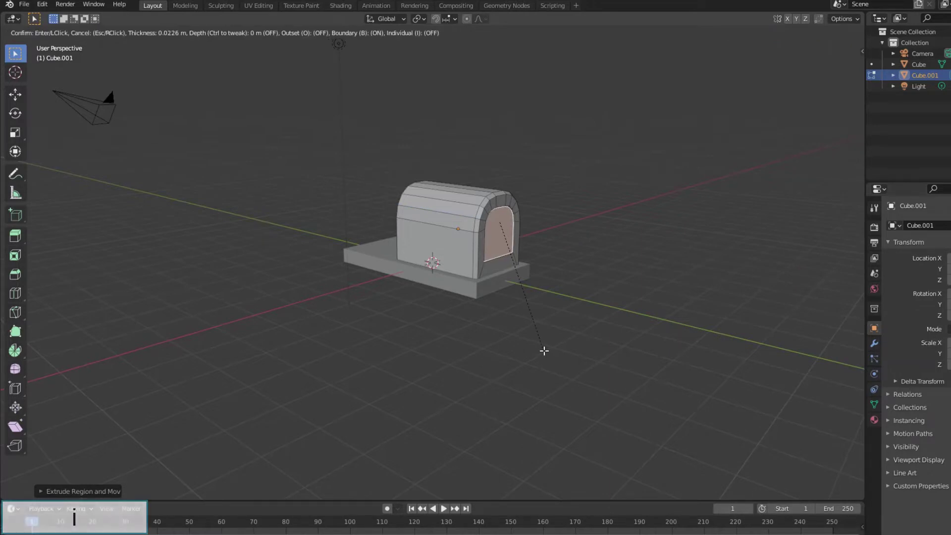
{"action": "left_click", "coordinate": [544, 350]}
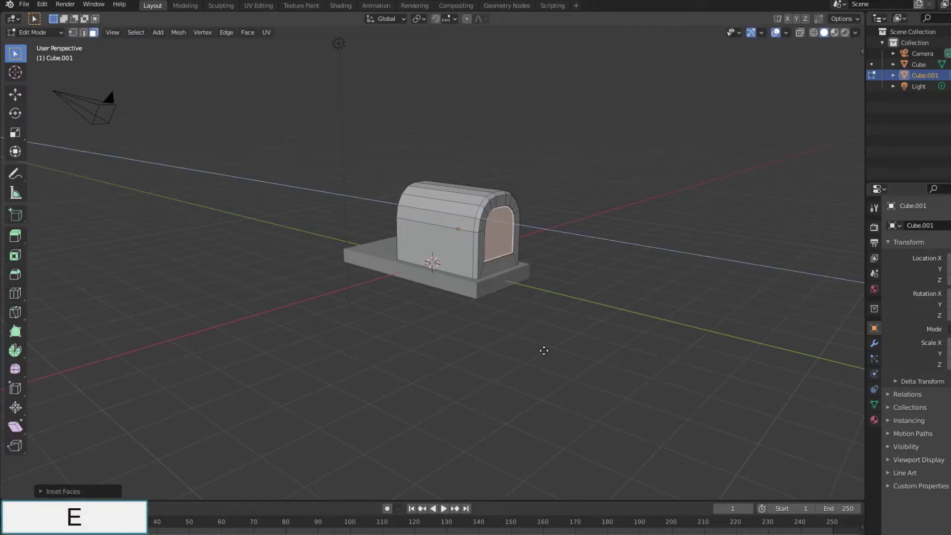
{"action": "left_click", "coordinate": [545, 351]}
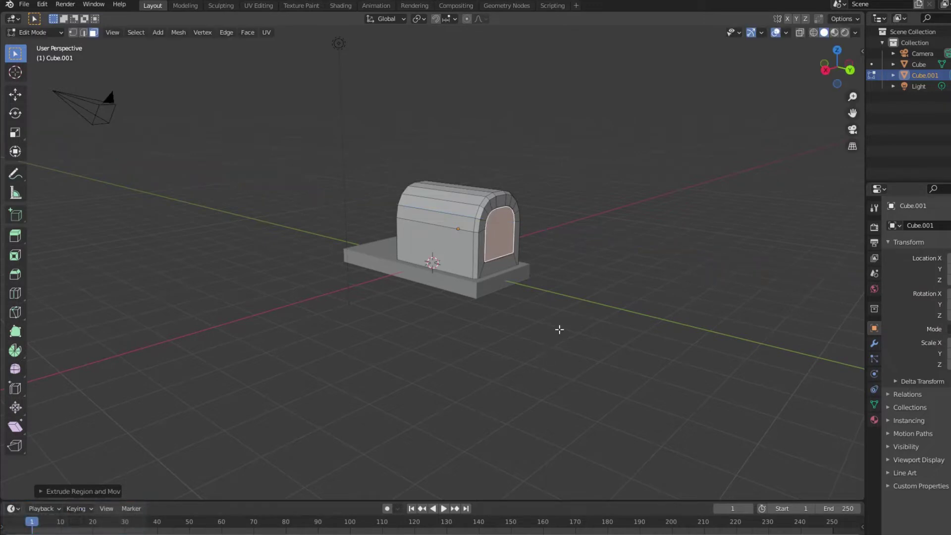
{"action": "key", "text": "Tab"}
- Enable Cavity in Viewport Shading so the model's edges stand out
{"action": "left_click", "coordinate": [856, 33]}
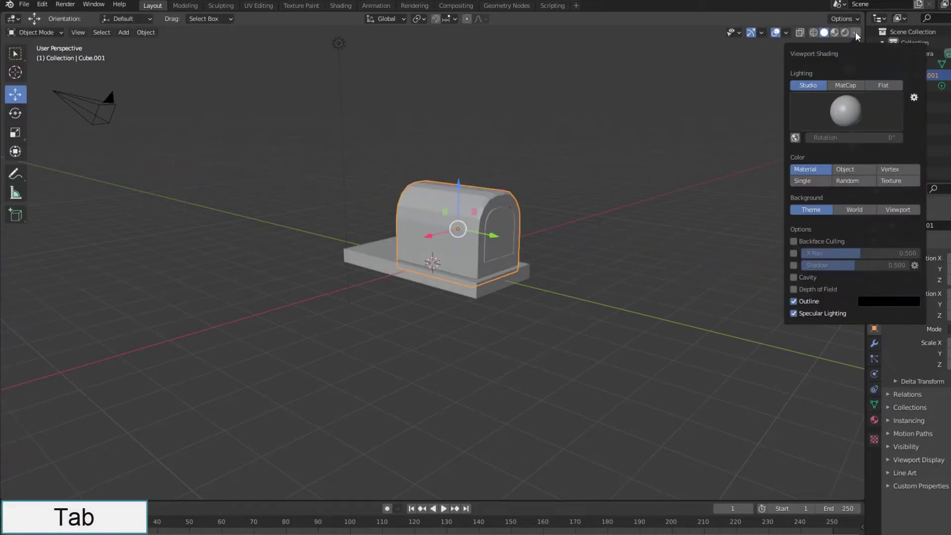
{"action": "left_click", "coordinate": [793, 275]}
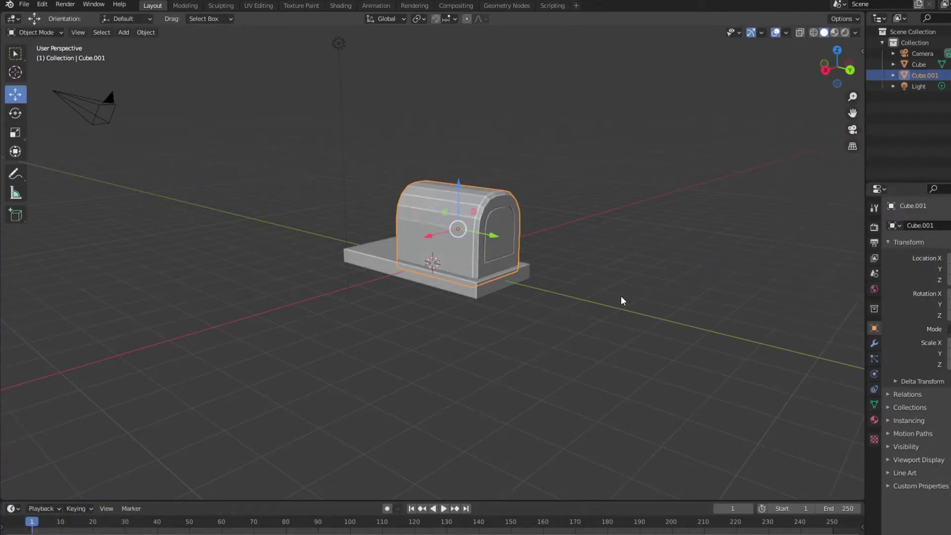
{"action": "mouse_move", "coordinate": [620, 295]}
{"action": "middle_mouse_down"}
{"action": "mouse_move", "coordinate": [581, 301]}
{"action": "mouse_move", "coordinate": [644, 299]}
{"action": "middle_mouse_up"}
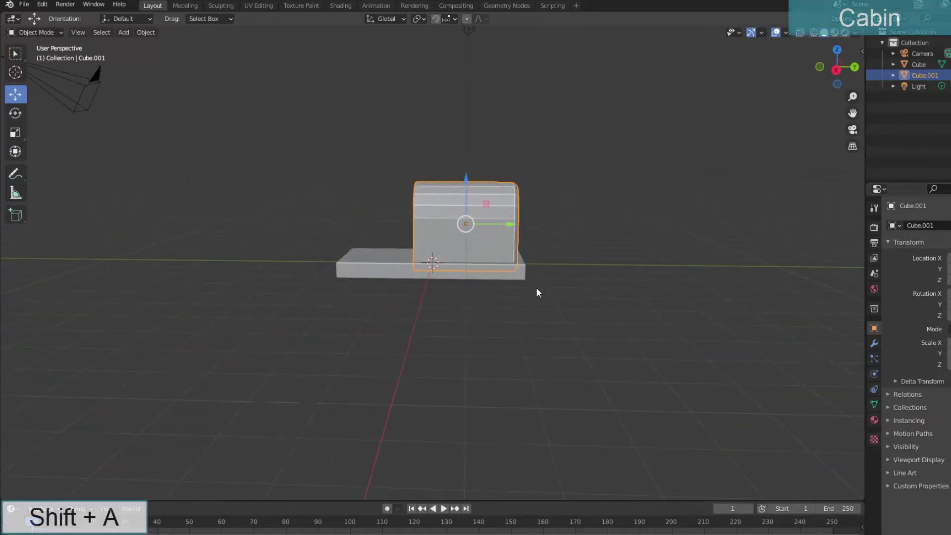
- Add a new cube and scale it taller along Z for the cabin
{"action": "key", "text": "shift+a"}
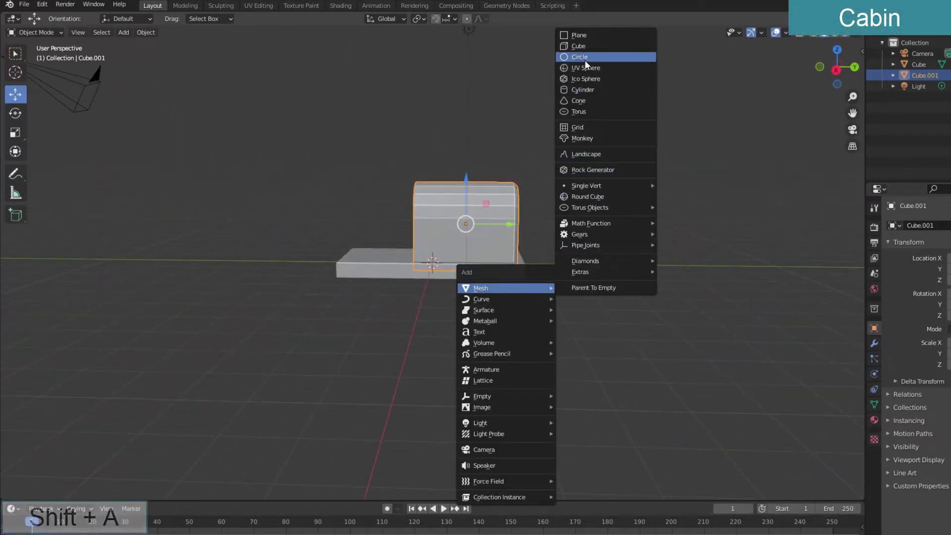
{"action": "left_click", "coordinate": [578, 46]}
{"action": "mouse_move", "coordinate": [465, 315]}
{"action": "middle_mouse_down"}
{"action": "mouse_move", "coordinate": [472, 350]}
{"action": "mouse_move", "coordinate": [524, 346]}
{"action": "middle_mouse_up"}
{"action": "key", "text": "s"}
{"action": "key", "text": "z"}
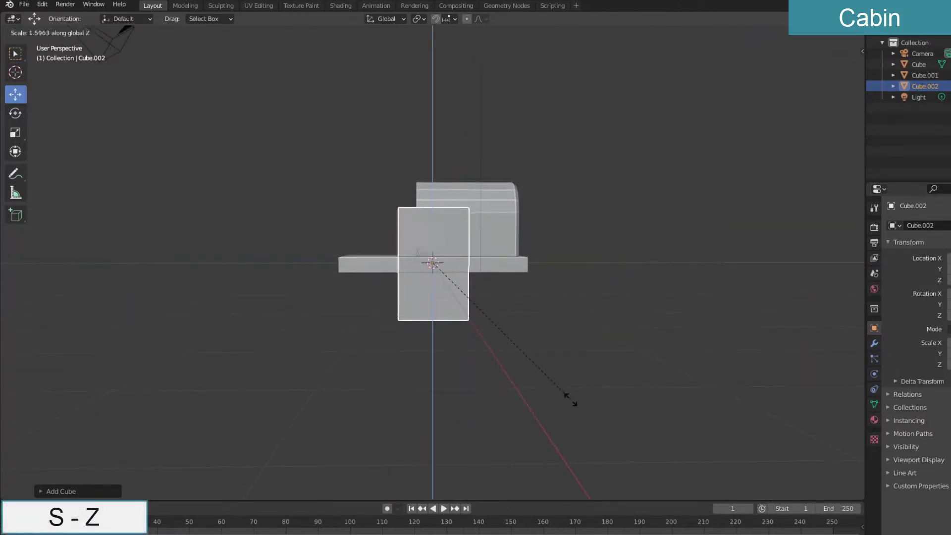
{"action": "left_click", "coordinate": [583, 409]}
- Place Cube.002 on the chassis behind the boiler and apply its scale
{"action": "key", "text": "g"}
{"action": "key", "text": "y"}
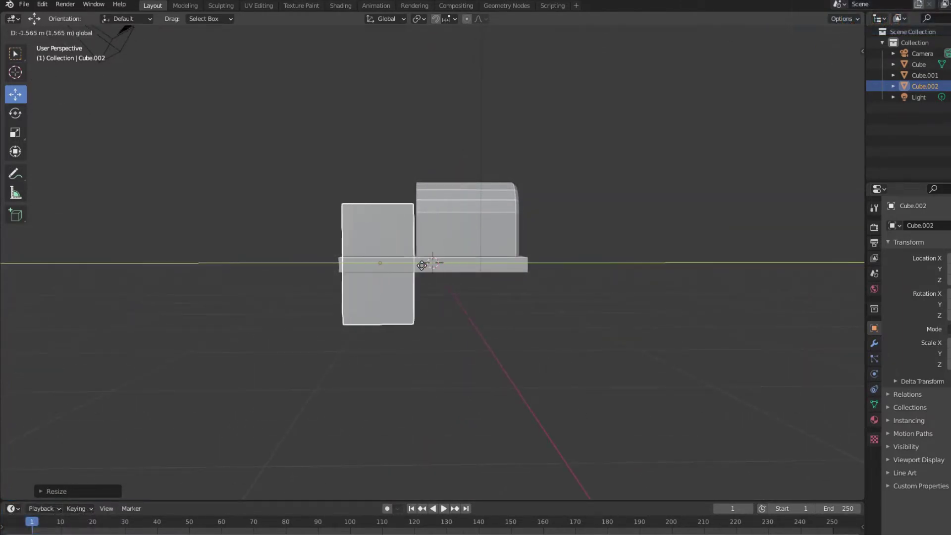
{"action": "left_click", "coordinate": [429, 268]}
{"action": "key", "text": "KP_7"}
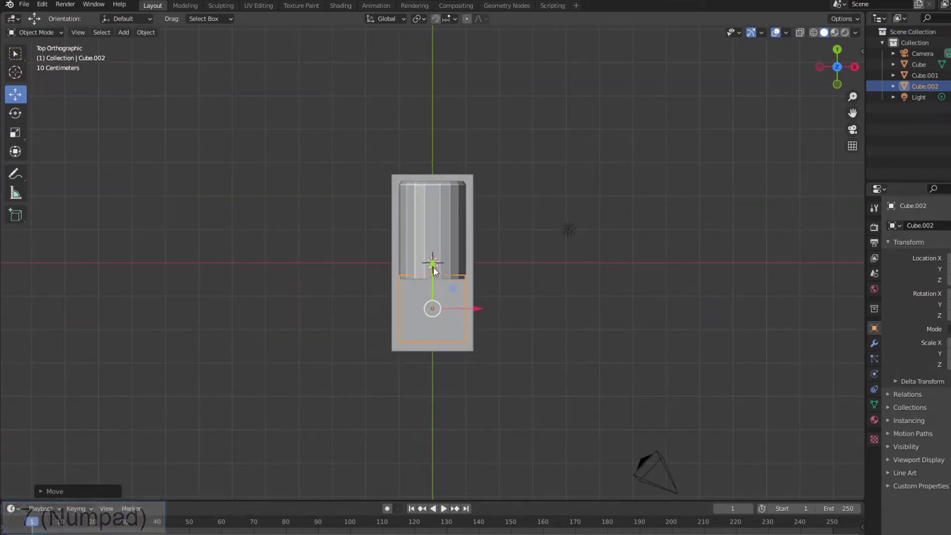
{"action": "key", "text": "g"}
{"action": "key", "text": "y"}
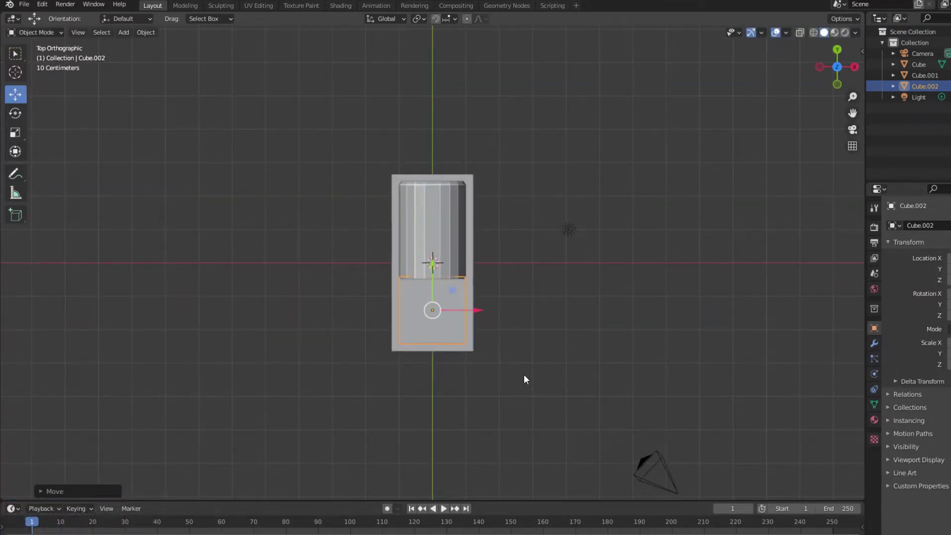
{"action": "key", "text": "KP_3"}
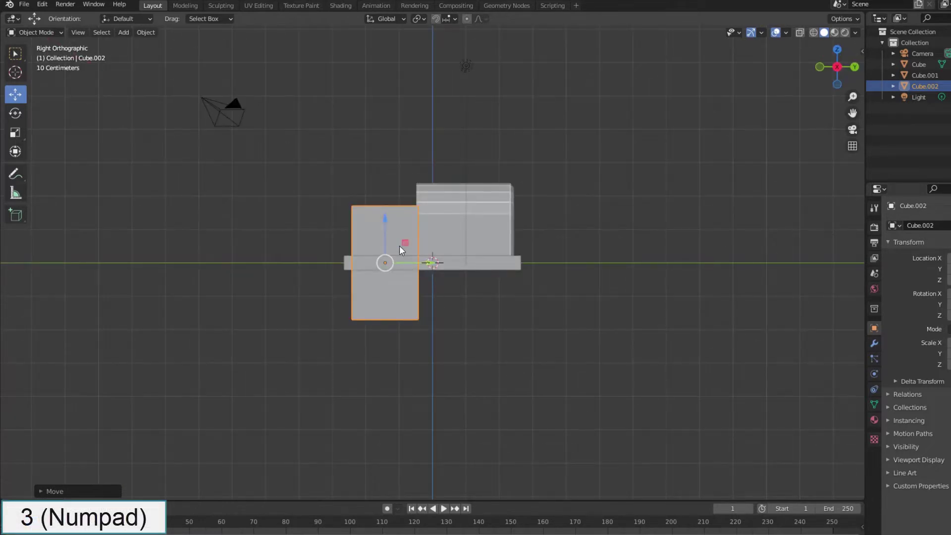
{"action": "left_click_drag", "start_coordinate": [387, 228], "coordinate": [383, 161]}
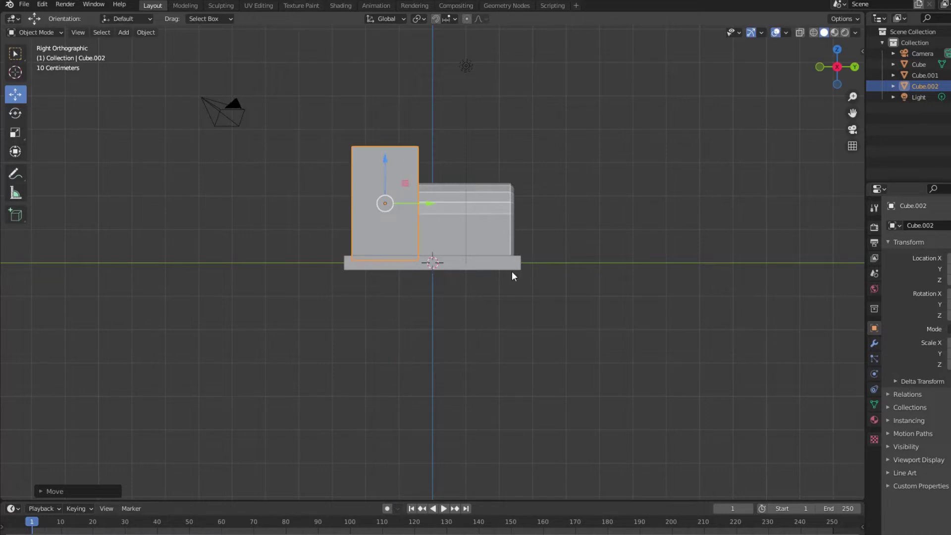
{"action": "mouse_move", "coordinate": [512, 277]}
{"action": "middle_mouse_down"}
{"action": "mouse_move", "coordinate": [453, 284]}
{"action": "mouse_move", "coordinate": [461, 366]}
{"action": "middle_mouse_up"}
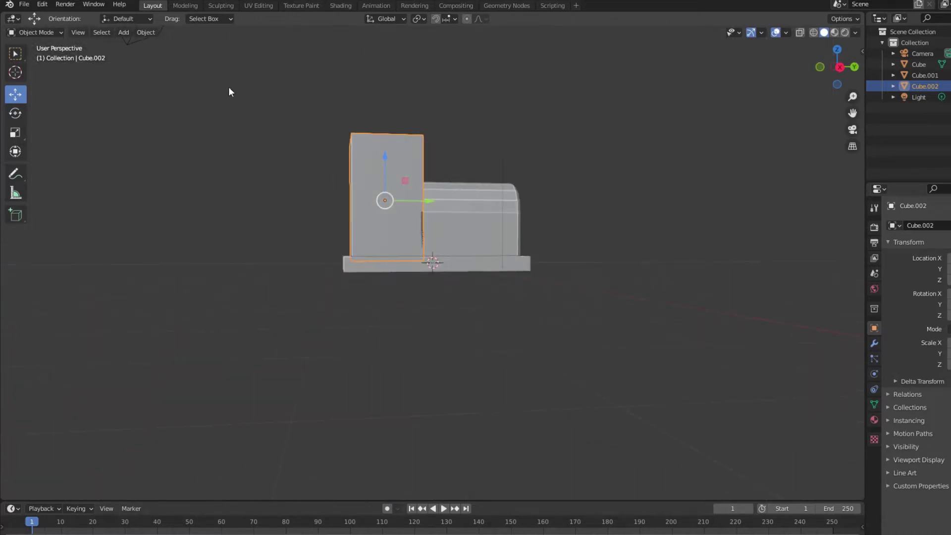
{"action": "left_click", "coordinate": [149, 33]}
{"action": "mouse_move", "coordinate": [157, 88]}
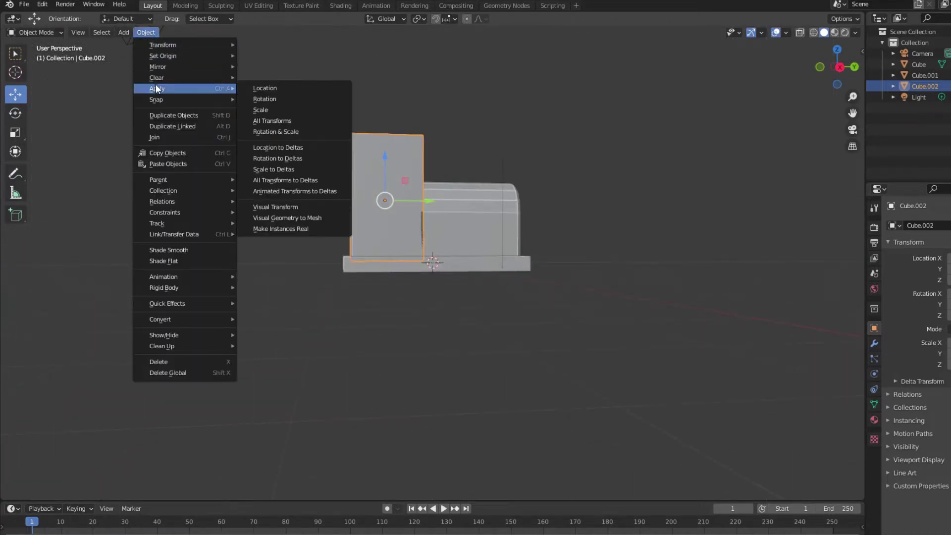
{"action": "left_click", "coordinate": [266, 110]}
- Inset the cabin's side face, then flatten it and shift it up into a window shape
{"action": "key", "text": "Tab"}
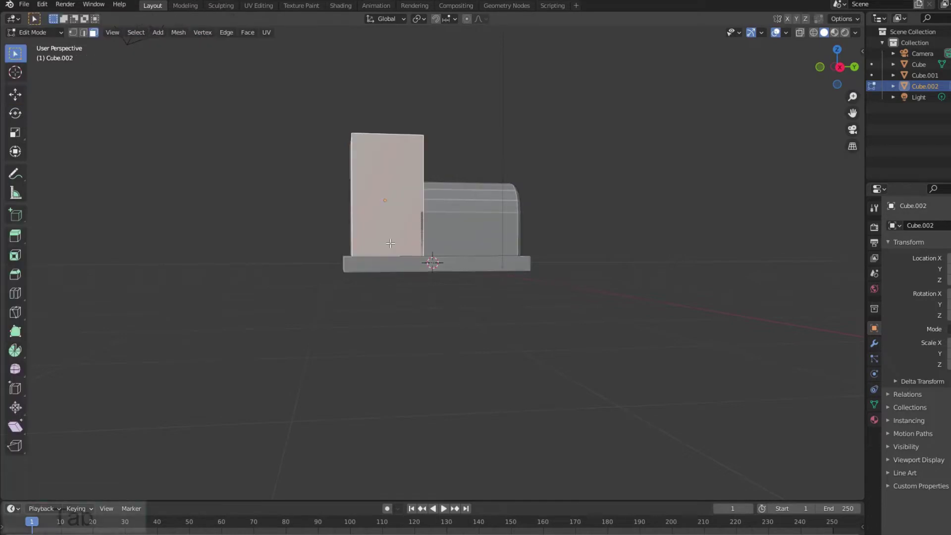
{"action": "key", "text": "3"}
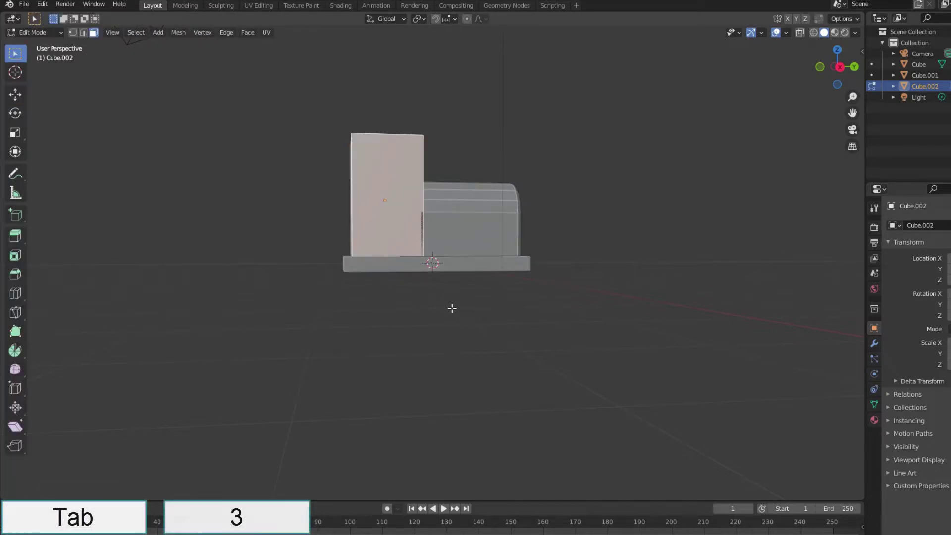
{"action": "key", "text": "i"}
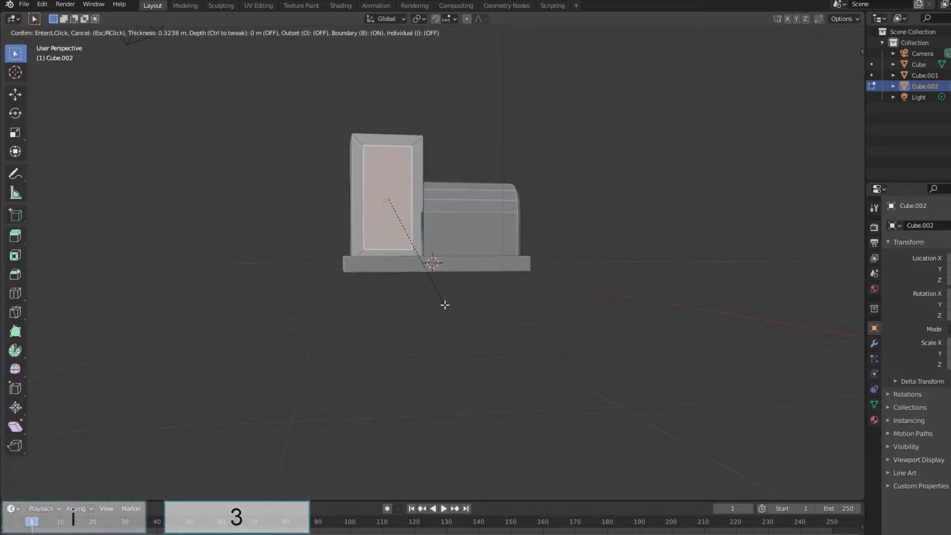
{"action": "left_click", "coordinate": [446, 304]}
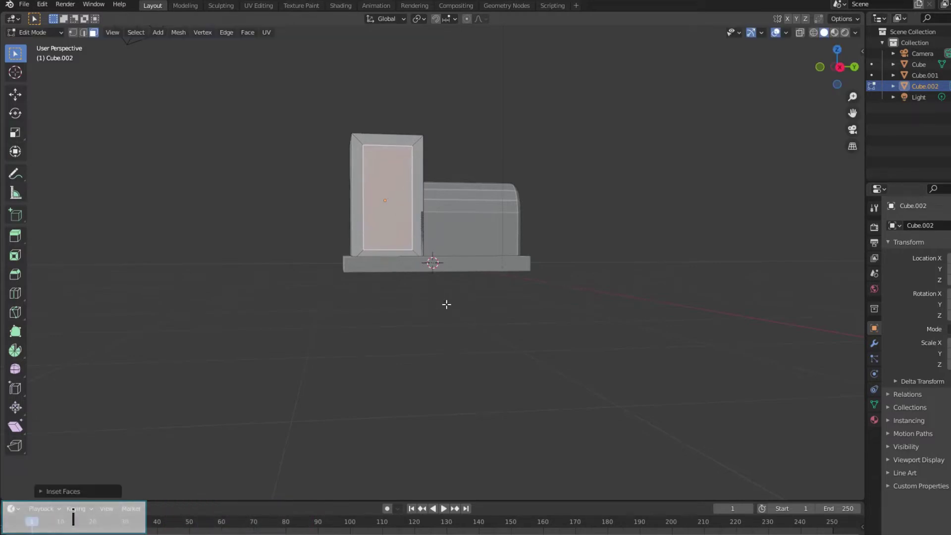
{"action": "key", "text": "s"}
{"action": "key", "text": "z"}
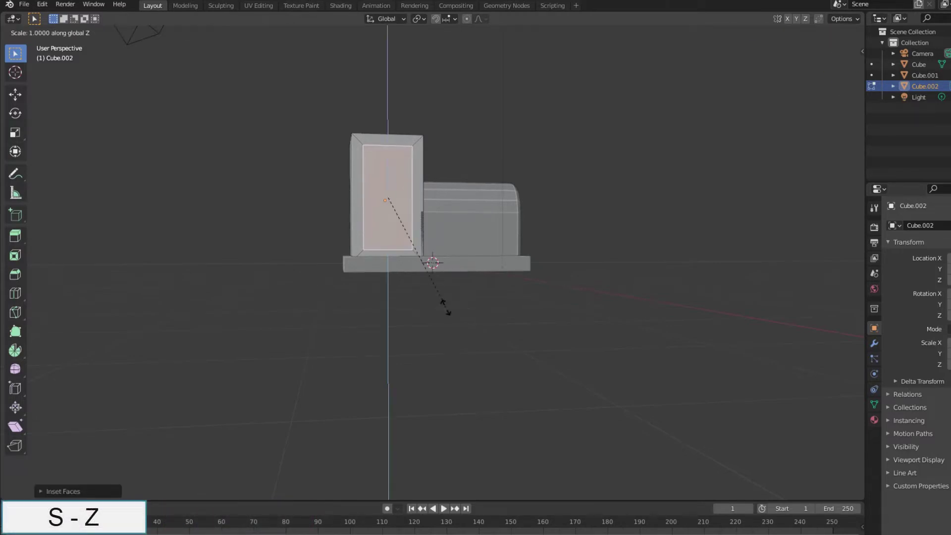
{"action": "left_click", "coordinate": [412, 231]}
{"action": "key", "text": "g"}
{"action": "key", "text": "z"}
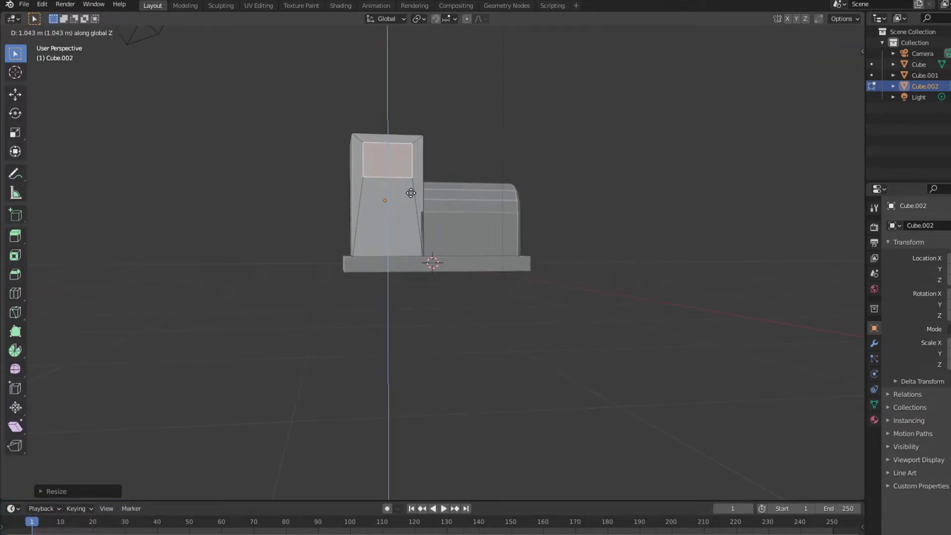
{"action": "middle_click_drag", "start_coordinate": [436, 251], "coordinate": [497, 279]}
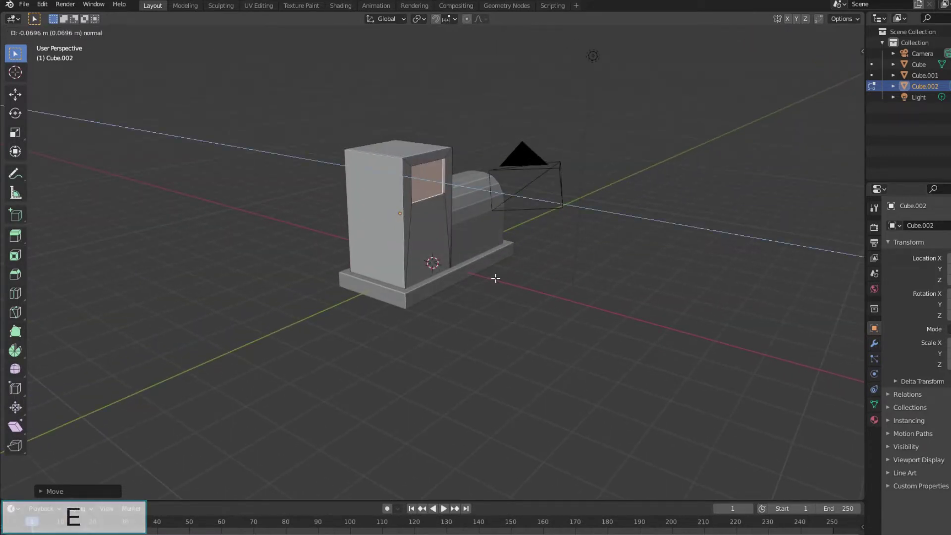
{"action": "left_click", "coordinate": [495, 278]}
- Inset an inner window border and extrude the window inward
{"action": "key", "text": "i"}
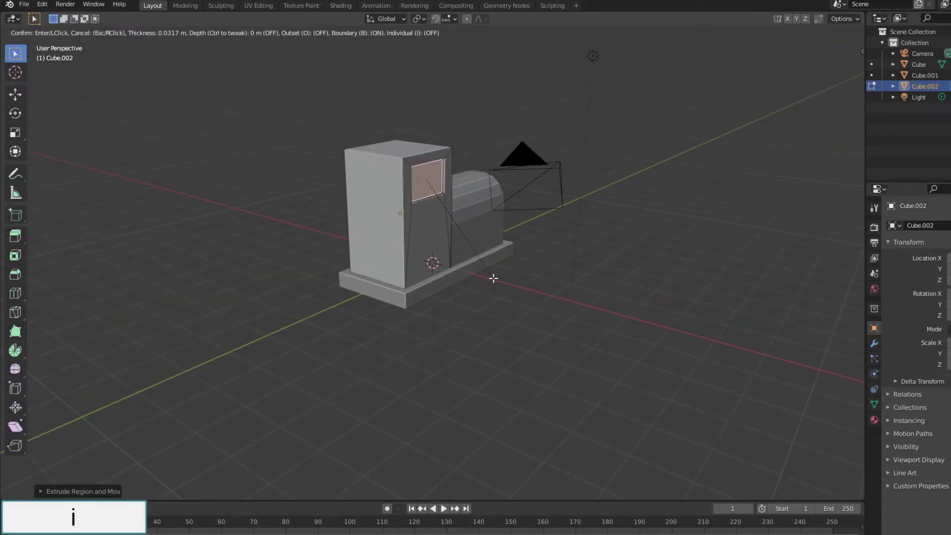
{"action": "left_click", "coordinate": [493, 278]}
{"action": "key", "text": "e"}
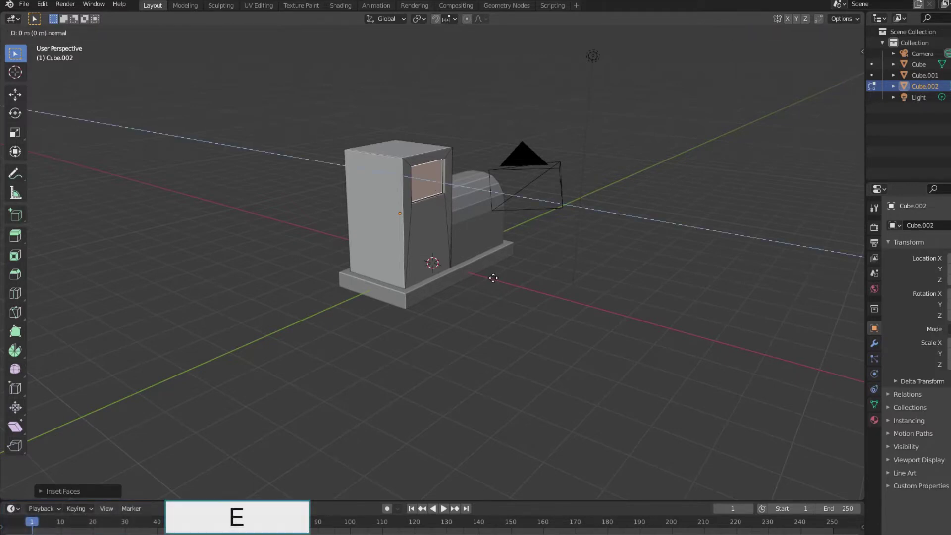
{"action": "left_click", "coordinate": [494, 278]}
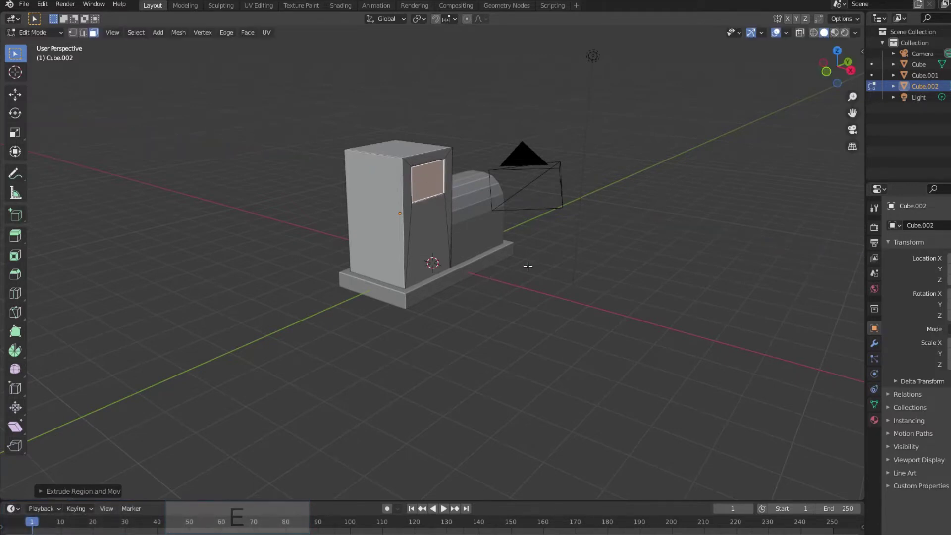
{"action": "middle_click_drag", "start_coordinate": [526, 265], "coordinate": [396, 270]}
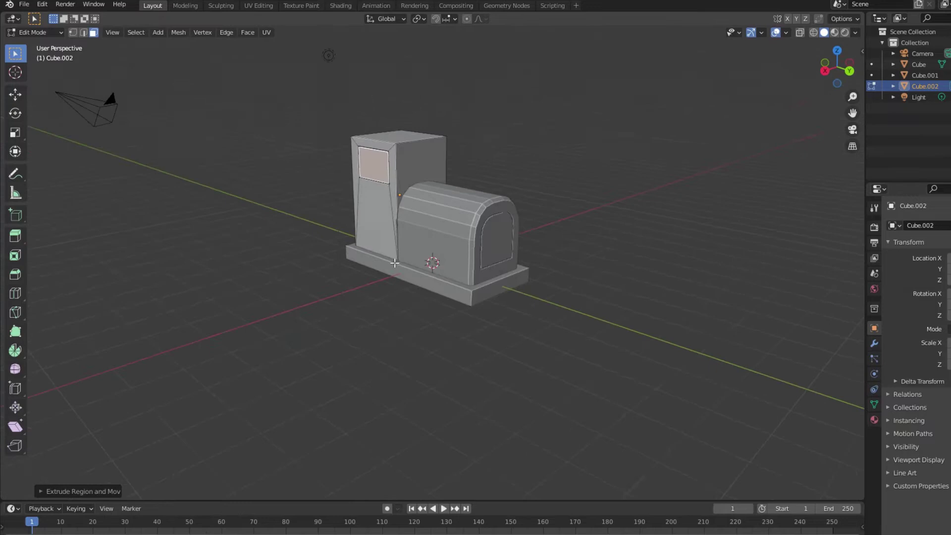
- Inset another upper cabin face, then scale and move it on Z into a window shape
{"action": "left_click", "coordinate": [432, 154]}
{"action": "key", "text": "i"}
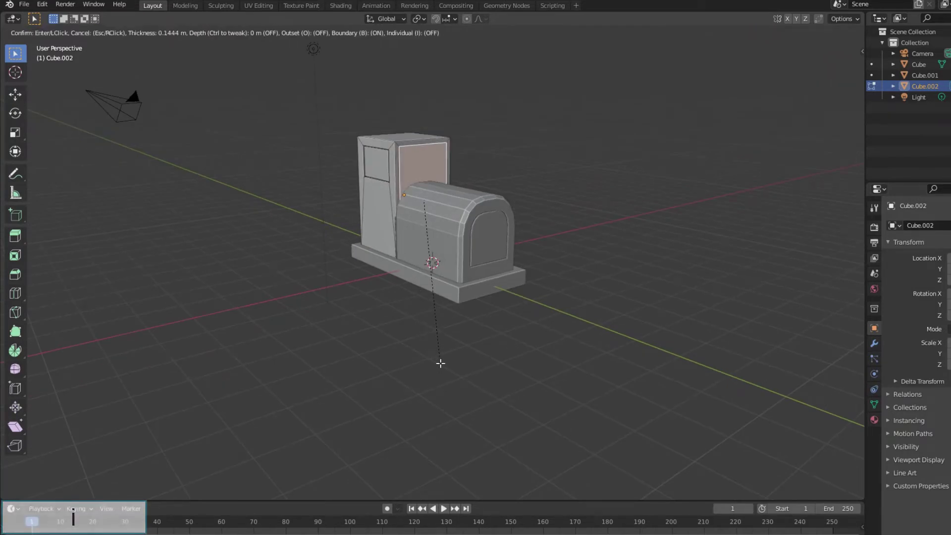
{"action": "left_click", "coordinate": [440, 363]}
{"action": "key", "text": "s"}
{"action": "key", "text": "z"}
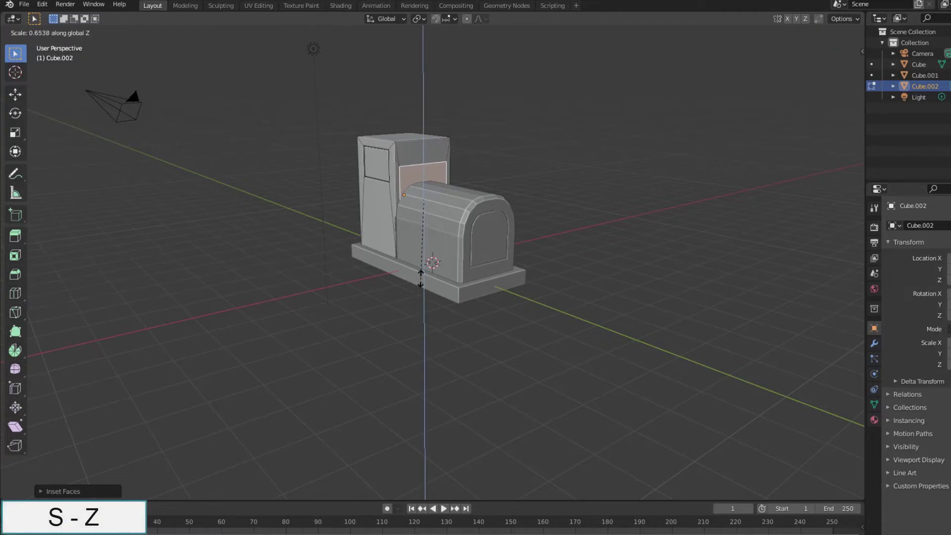
{"action": "left_click", "coordinate": [421, 250]}
{"action": "key", "text": "g"}
{"action": "key", "text": "z"}
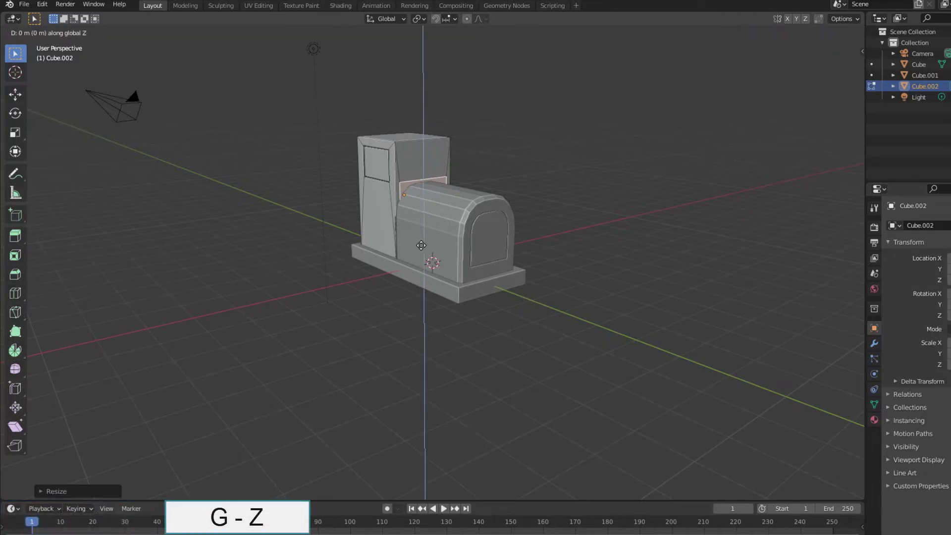
{"action": "left_click", "coordinate": [419, 213]}
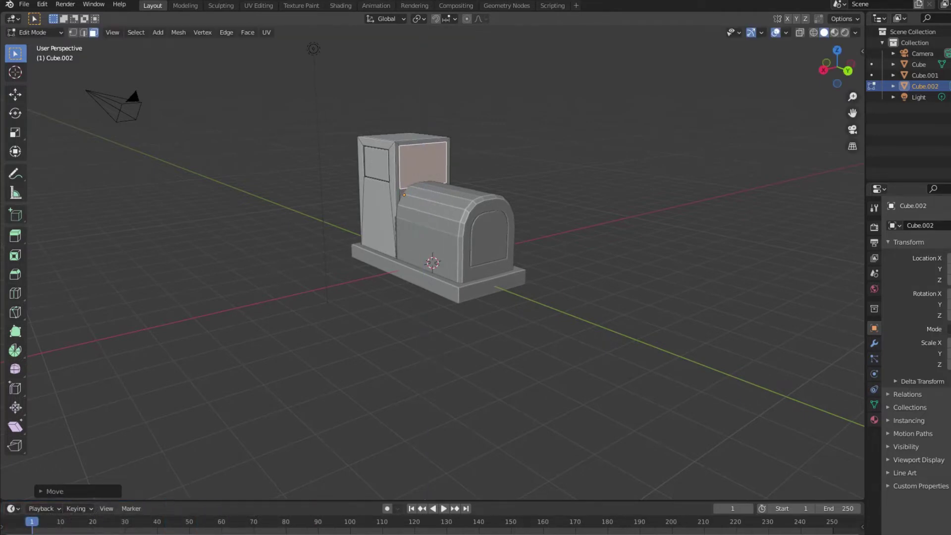
{"action": "left_click", "coordinate": [432, 323]}
- Inset the window's border, extrude it inward, and return to Object Mode
{"action": "scroll", "coordinate": [433, 324], "scroll_direction": "up", "scroll_amount": 1}
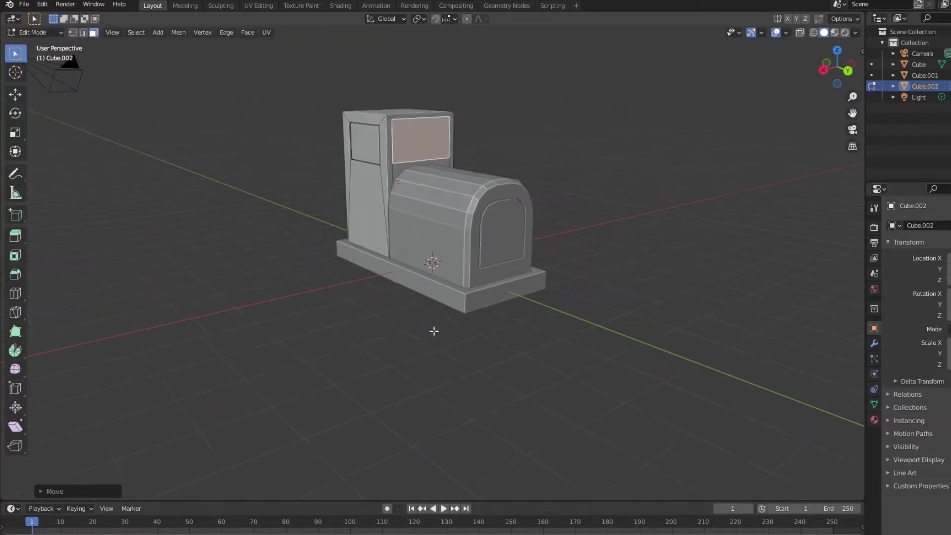
{"action": "scroll", "coordinate": [431, 312], "scroll_direction": "up", "scroll_amount": 2}
{"action": "key", "text": "e"}
{"action": "key", "text": "i"}
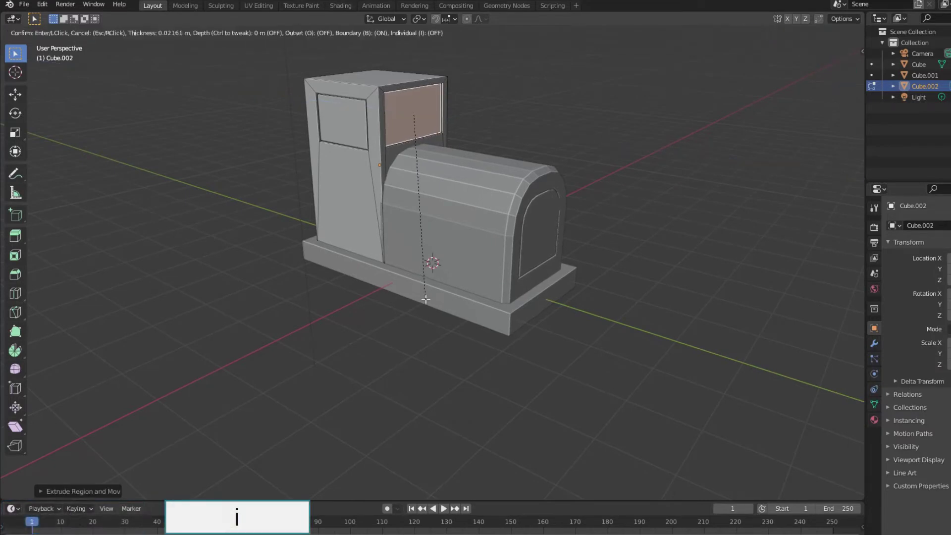
{"action": "left_click", "coordinate": [426, 299]}
{"action": "key", "text": "e"}
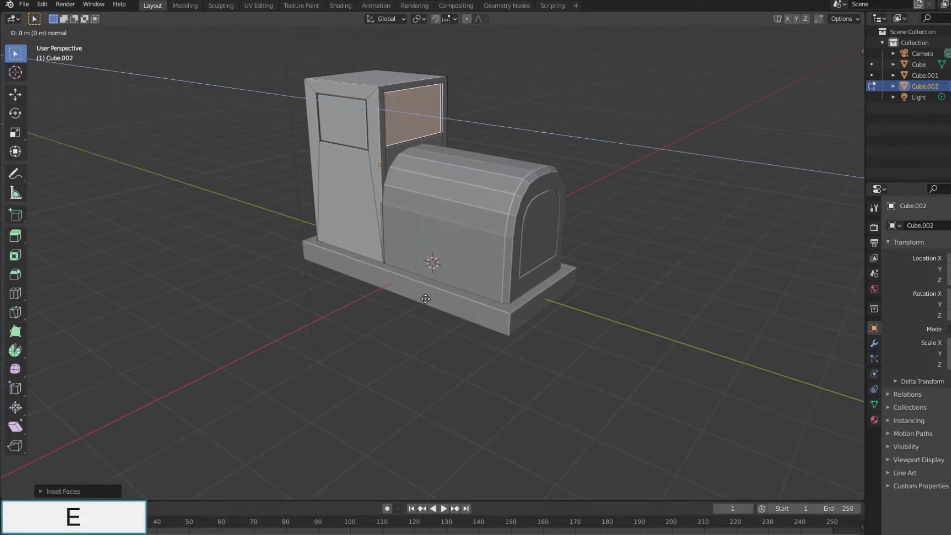
{"action": "key", "text": "Tab"}
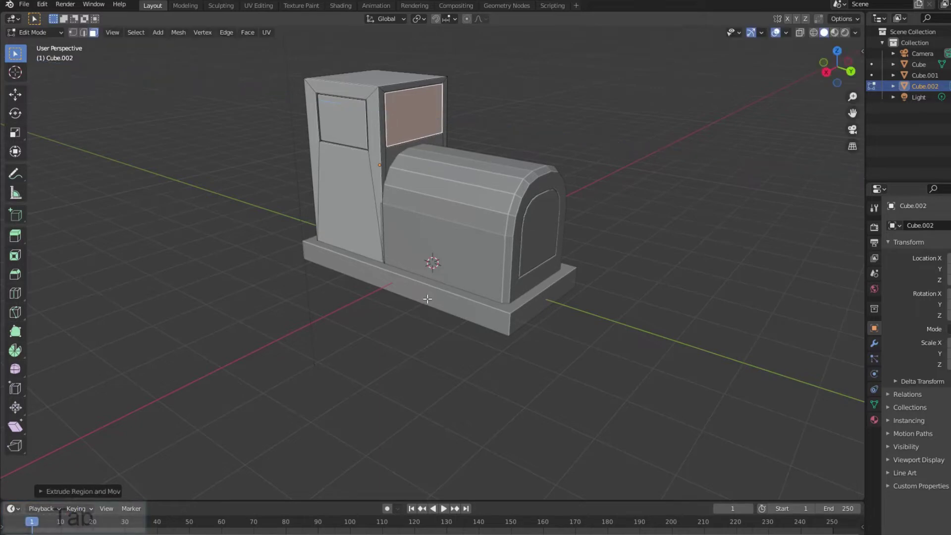
{"action": "mouse_move", "coordinate": [376, 259]}
{"action": "middle_mouse_down"}
{"action": "mouse_move", "coordinate": [340, 259]}
{"action": "mouse_move", "coordinate": [383, 246]}
{"action": "mouse_move", "coordinate": [408, 258]}
{"action": "mouse_move", "coordinate": [419, 280]}
{"action": "mouse_move", "coordinate": [434, 236]}
{"action": "middle_mouse_up"}
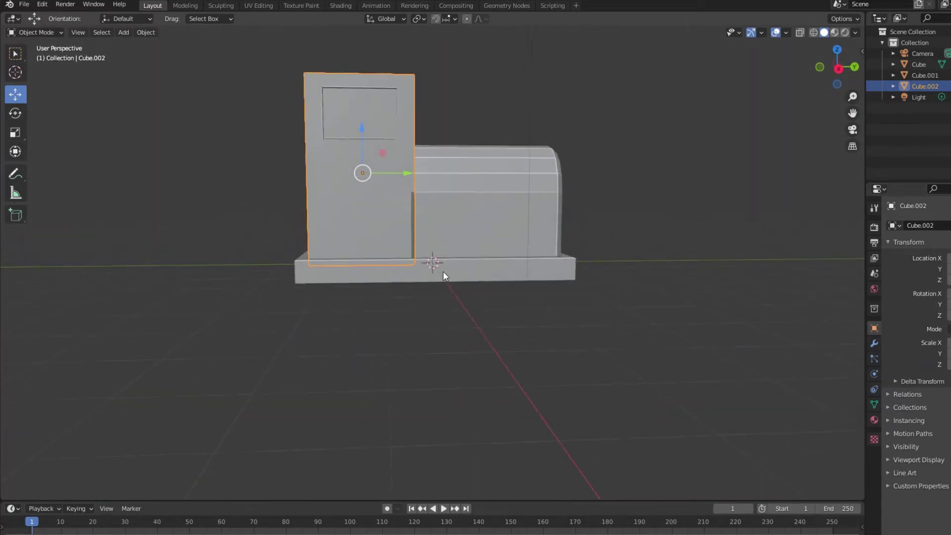
- Duplicate the chassis base and lift the copy above the cabin
{"action": "key", "text": "shift+d"}
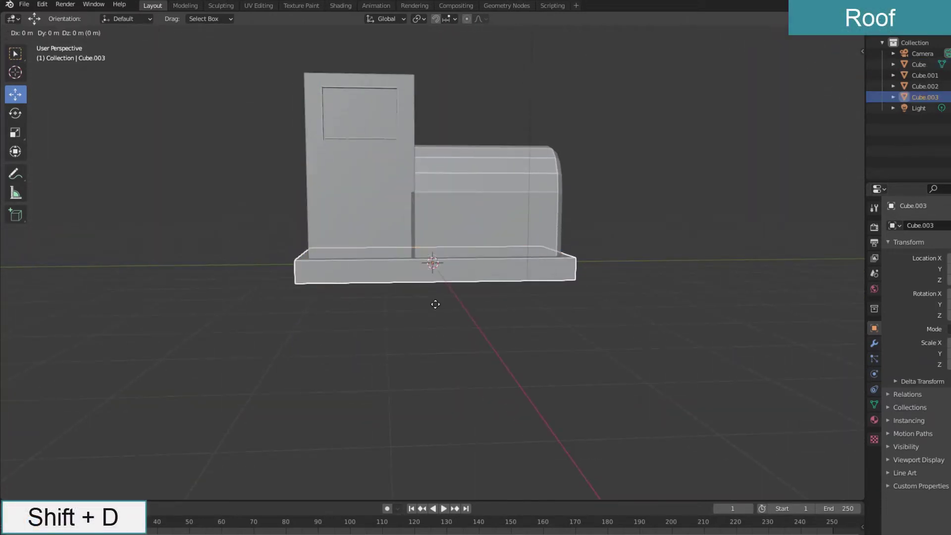
{"action": "key", "text": "z"}
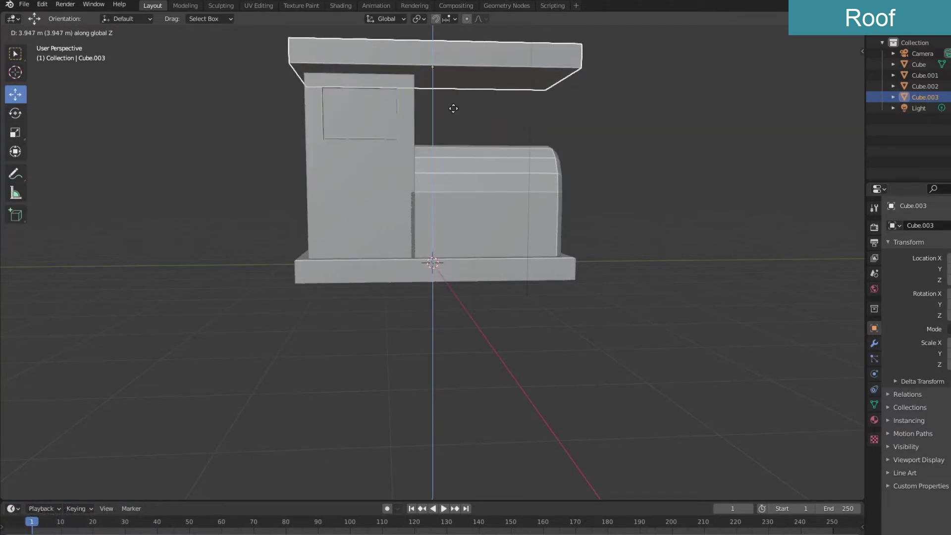
{"action": "left_click", "coordinate": [453, 117]}
{"action": "middle_click_drag", "start_coordinate": [453, 126], "coordinate": [467, 195]}
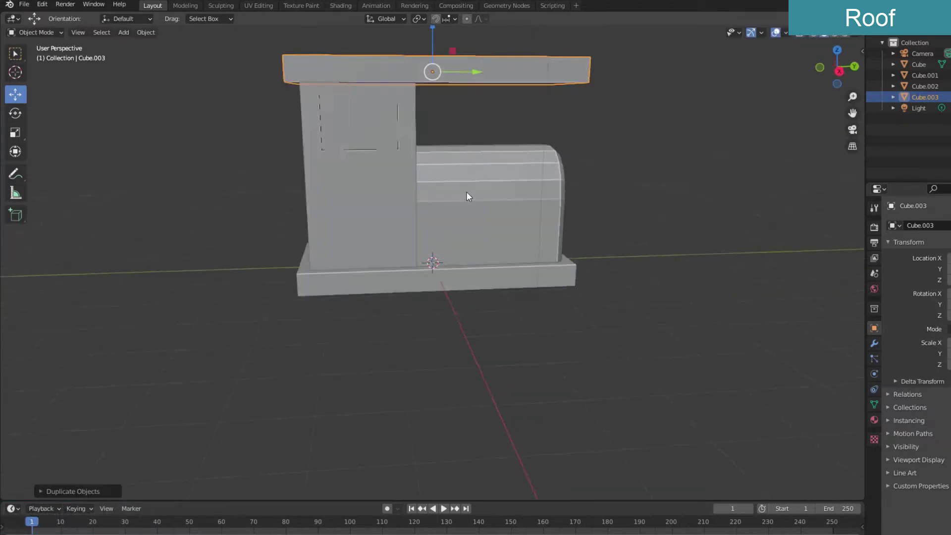
- Narrow the roof slab along Y, move it over the cabin, and apply scale
{"action": "key", "text": "KP_3"}
{"action": "key", "text": "s"}
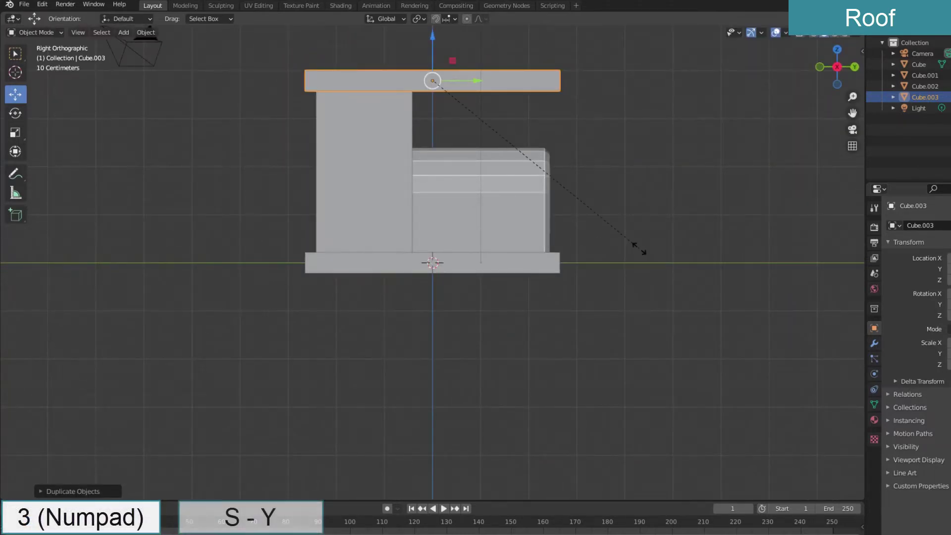
{"action": "key", "text": "y"}
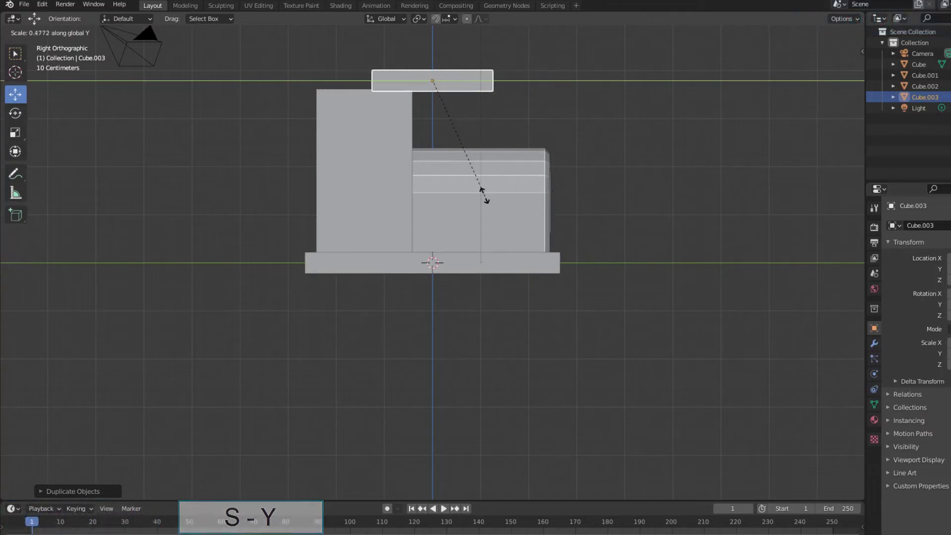
{"action": "left_click", "coordinate": [483, 195]}
{"action": "left_click_drag", "start_coordinate": [477, 79], "coordinate": [409, 91]}
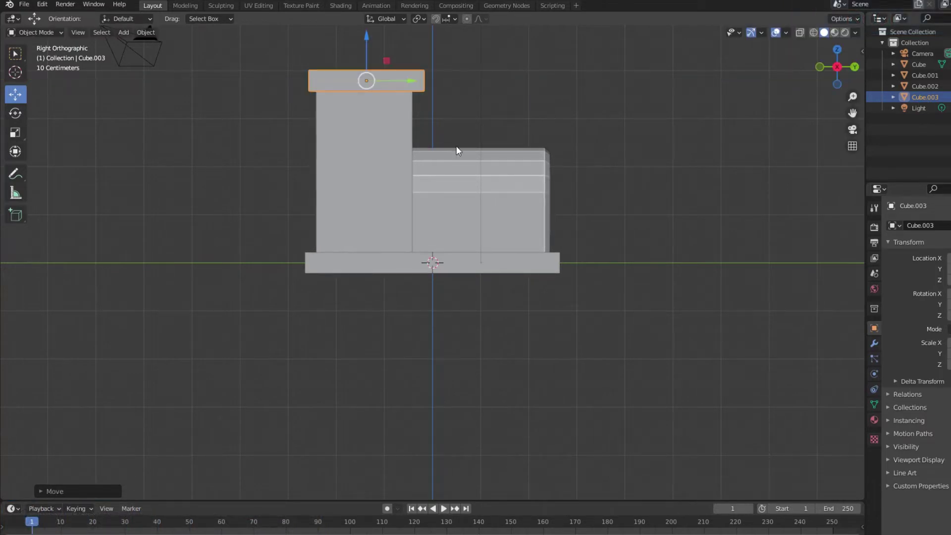
{"action": "middle_click_drag", "start_coordinate": [456, 148], "coordinate": [185, 63]}
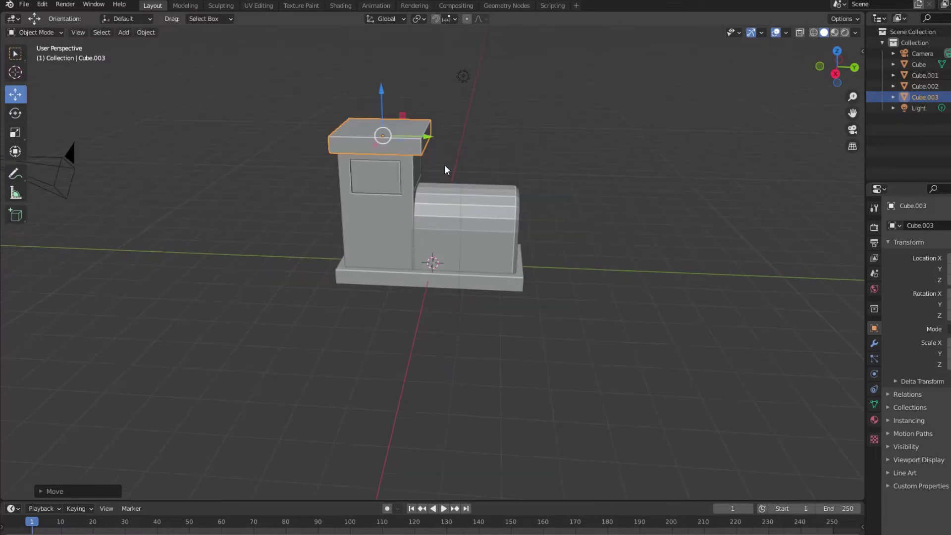
{"action": "left_click", "coordinate": [144, 31]}
{"action": "mouse_move", "coordinate": [158, 88]}
{"action": "key", "text": "Tab"}
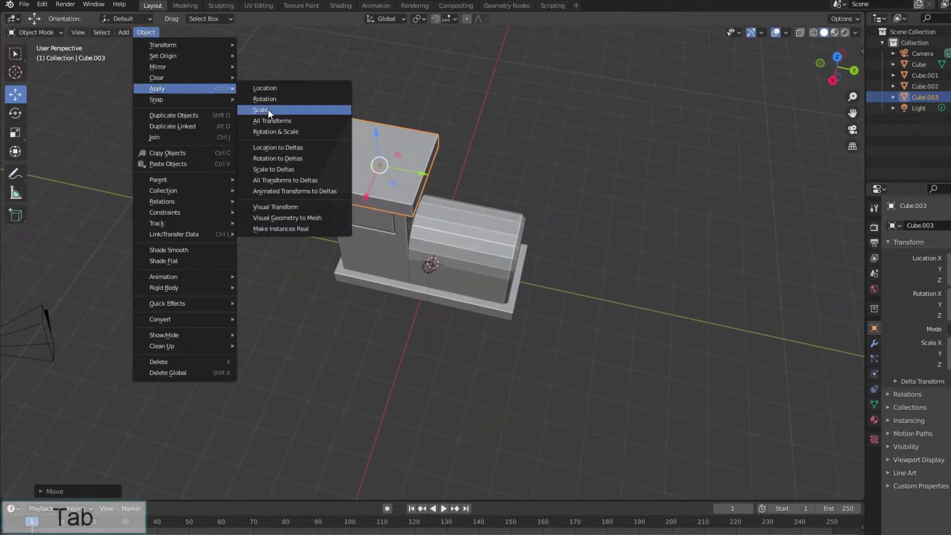
- Bevel the roof's front edge into a rounded curve
{"action": "key", "text": "2"}
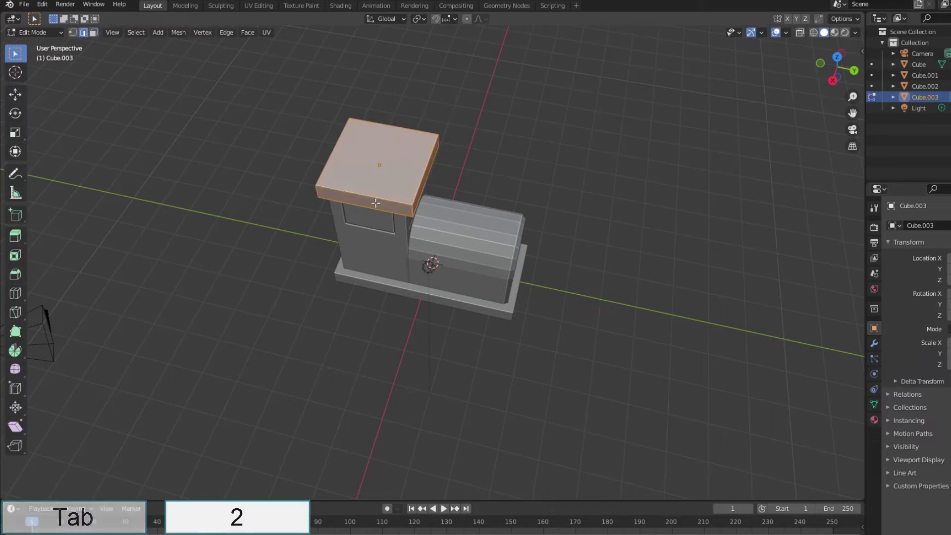
{"action": "left_click", "coordinate": [374, 198]}
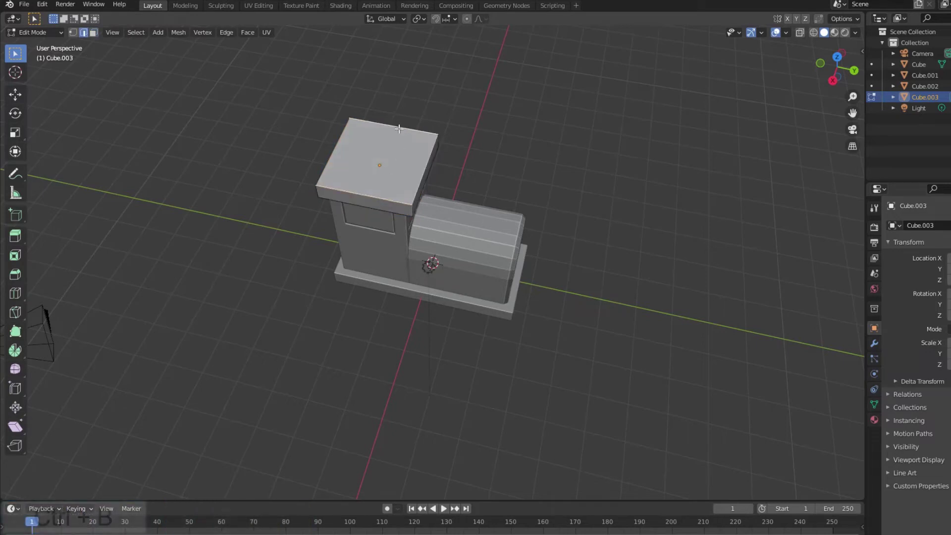
{"action": "key", "text": "ctrl+b"}
{"action": "mouse_move", "coordinate": [477, 203]}
{"action": "middle_mouse_down"}
{"action": "mouse_move", "coordinate": [446, 176]}
{"action": "mouse_move", "coordinate": [528, 216]}
{"action": "middle_mouse_up"}
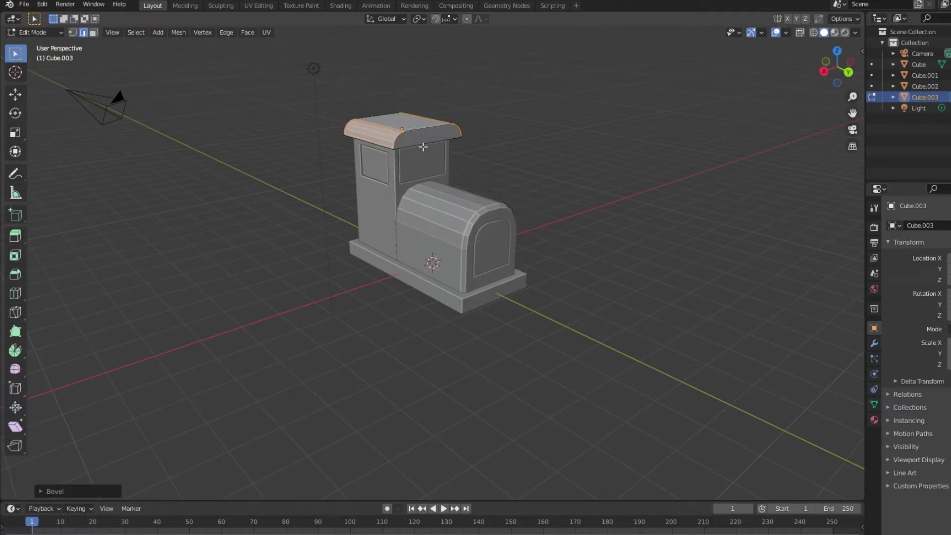
- Bevel the roof's back edge and return to Object Mode
{"action": "key", "text": "3"}
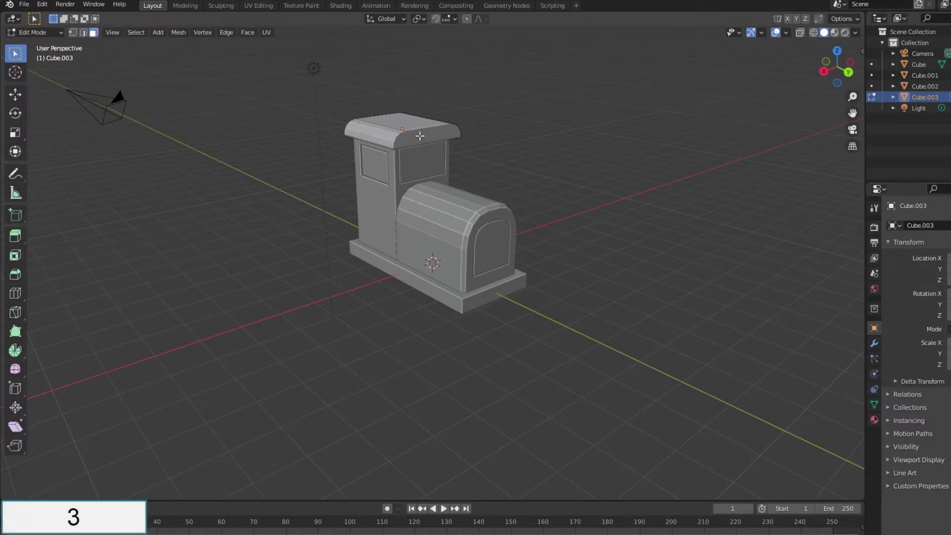
{"action": "left_click", "coordinate": [420, 135]}
{"action": "middle_click_drag", "start_coordinate": [419, 136], "coordinate": [420, 222]}
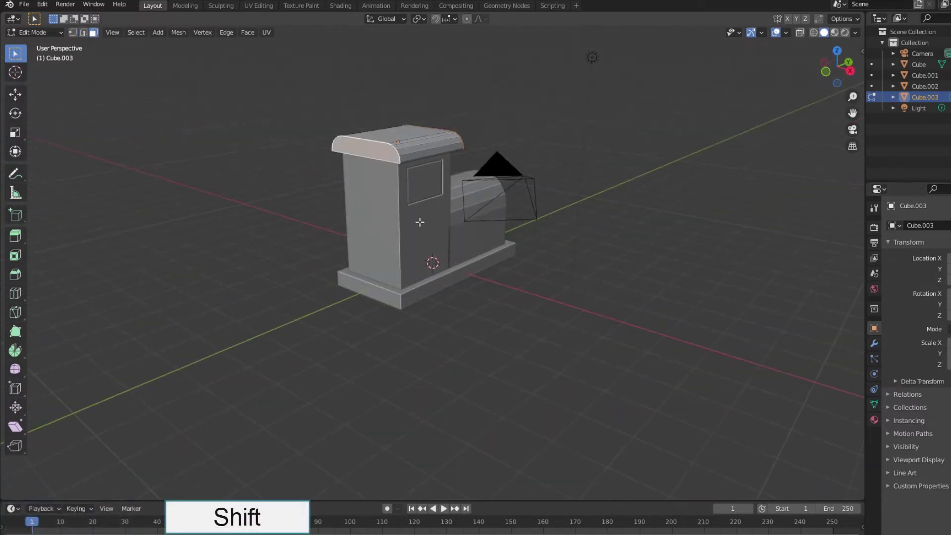
{"action": "key", "text": "ctrl+b"}
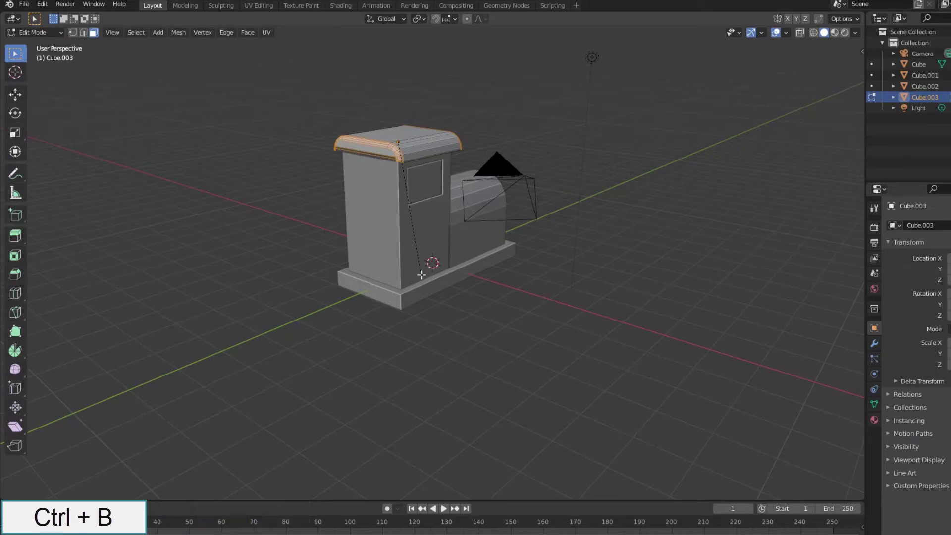
{"action": "left_click", "coordinate": [421, 274]}
{"action": "mouse_move", "coordinate": [421, 273]}
{"action": "middle_mouse_down"}
{"action": "mouse_move", "coordinate": [400, 246]}
{"action": "mouse_move", "coordinate": [436, 265]}
{"action": "mouse_move", "coordinate": [441, 255]}
{"action": "middle_mouse_up"}
{"action": "key", "text": "Tab"}
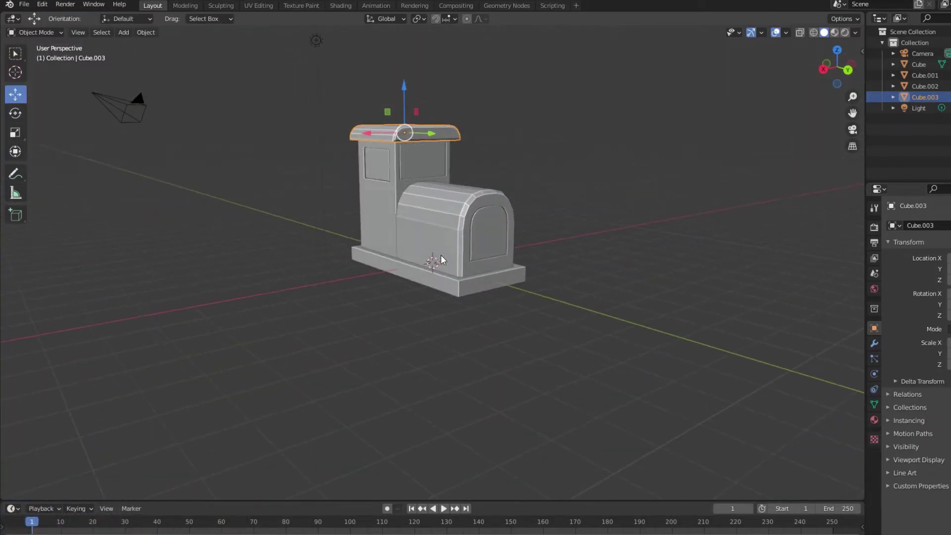
- Give the chassis base Cube a Bevel modifier with its amount lowered to 0.05 m
{"action": "left_click", "coordinate": [443, 279]}
{"action": "left_click", "coordinate": [783, 341]}
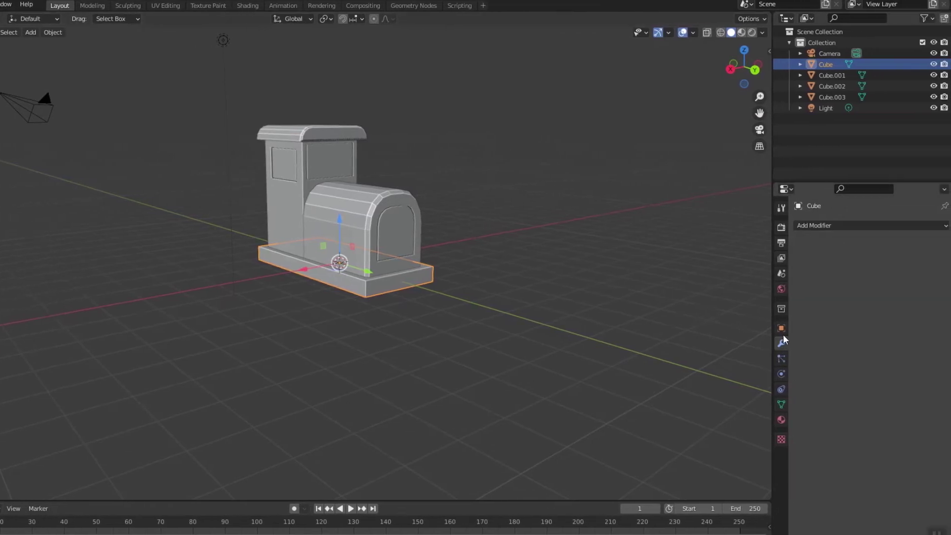
{"action": "left_click", "coordinate": [820, 225]}
{"action": "left_click", "coordinate": [741, 268]}
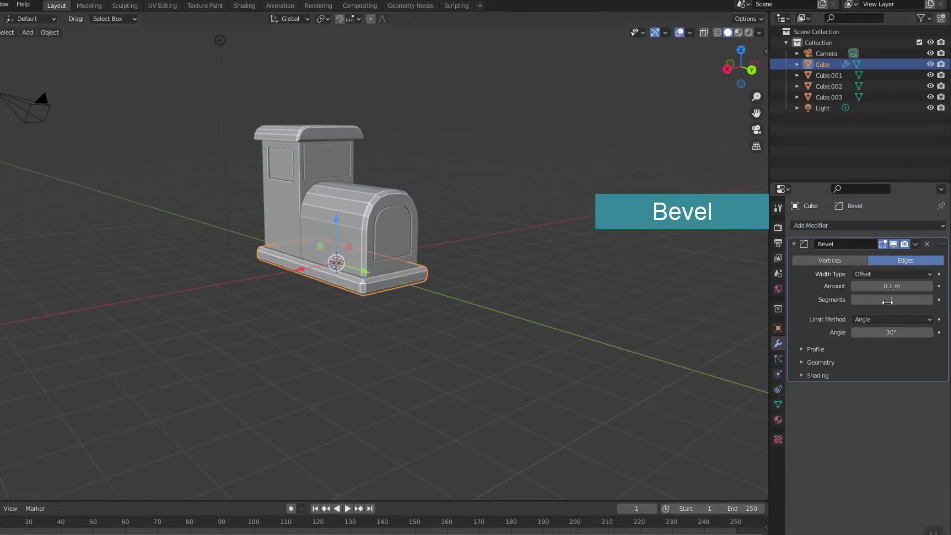
{"action": "left_click", "coordinate": [855, 286]}
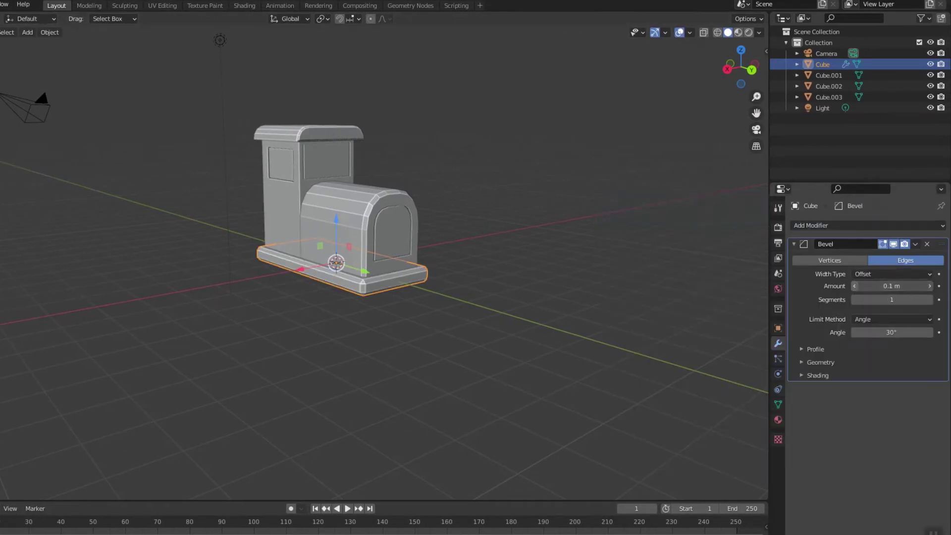
{"action": "left_click", "coordinate": [855, 286]}
{"action": "mouse_move", "coordinate": [623, 303]}
{"action": "middle_mouse_down"}
{"action": "mouse_move", "coordinate": [530, 310]}
{"action": "mouse_move", "coordinate": [564, 316]}
{"action": "mouse_move", "coordinate": [460, 296]}
{"action": "middle_mouse_up"}
- Duplicate the boiler's top face and separate it into its own object, Cube.004
{"action": "left_click", "coordinate": [382, 237]}
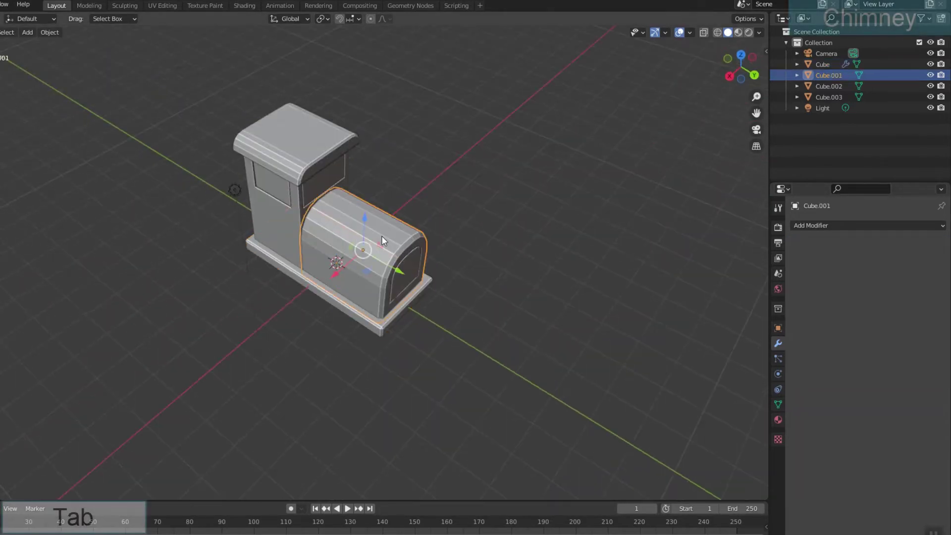
{"action": "middle_click_drag", "start_coordinate": [382, 238], "coordinate": [516, 304]}
{"action": "key", "text": "Tab"}
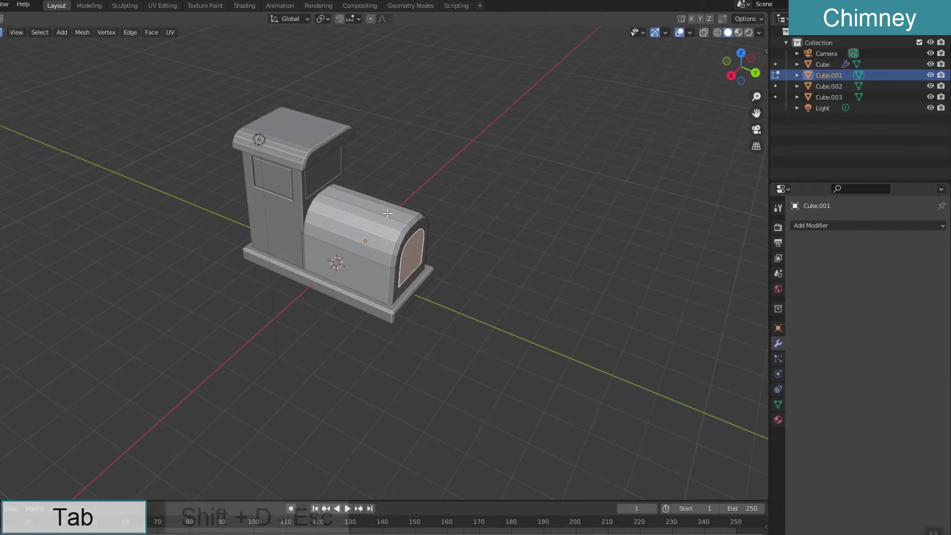
{"action": "key", "text": "shift+d"}
{"action": "key", "text": "Escape"}
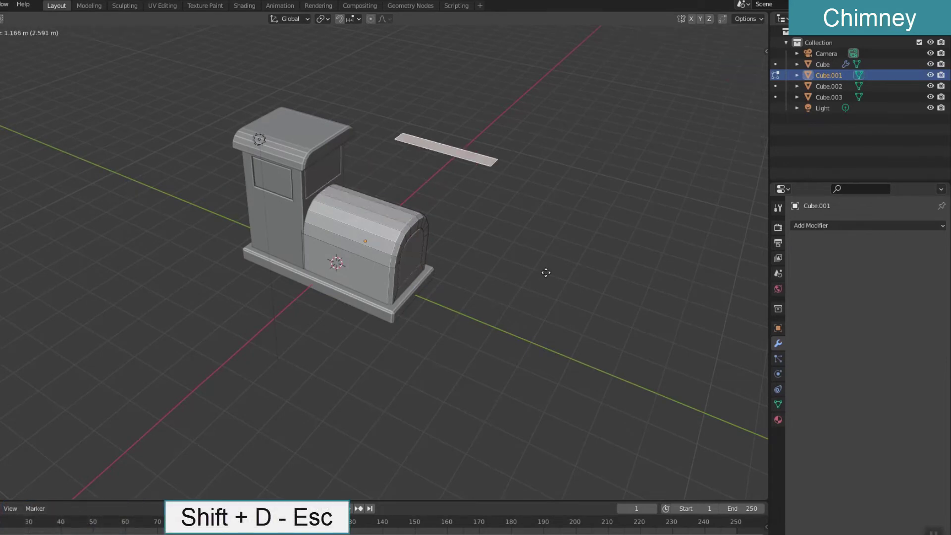
{"action": "key", "text": "Escape"}
{"action": "key", "text": "p"}
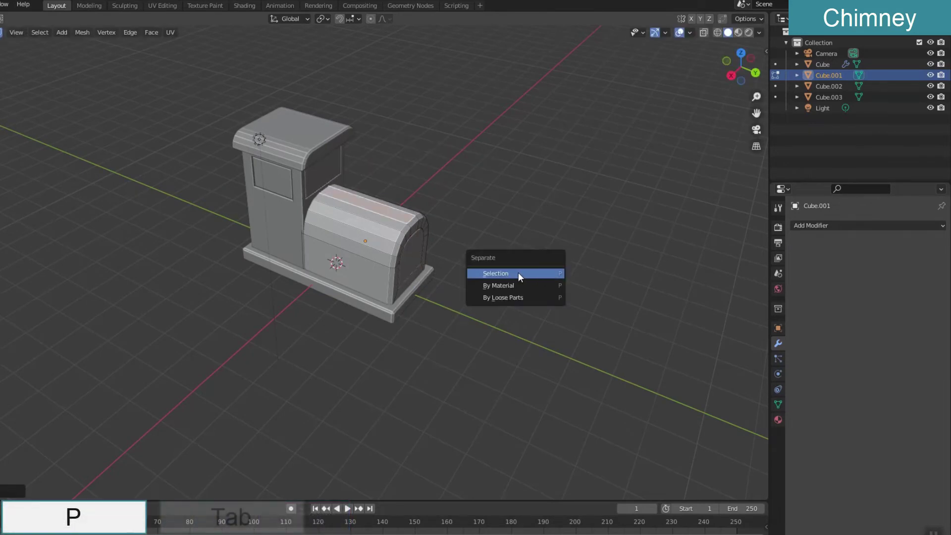
{"action": "left_click", "coordinate": [518, 272]}
{"action": "key", "text": "Tab"}
- Scale Cube.004's top face along Y into a small square chimney patch
{"action": "left_click", "coordinate": [379, 210]}
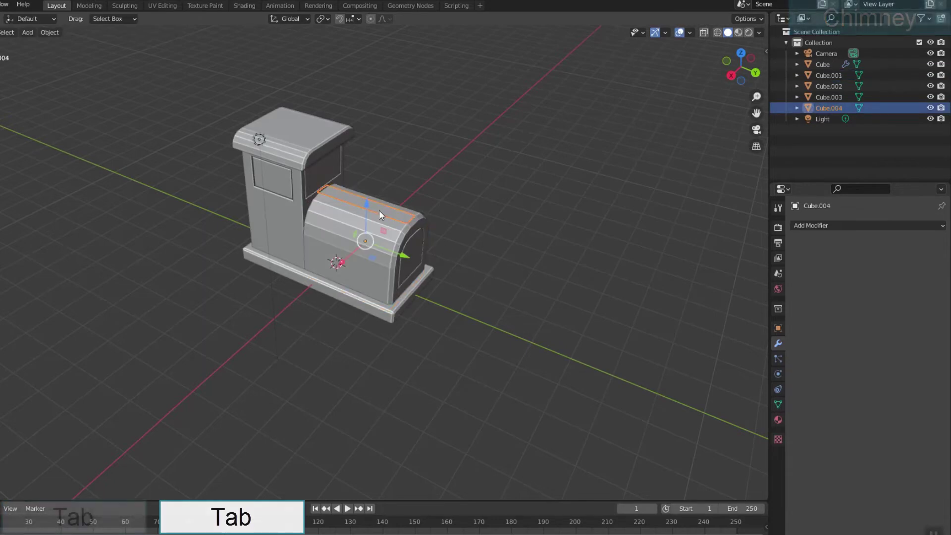
{"action": "key", "text": "Tab"}
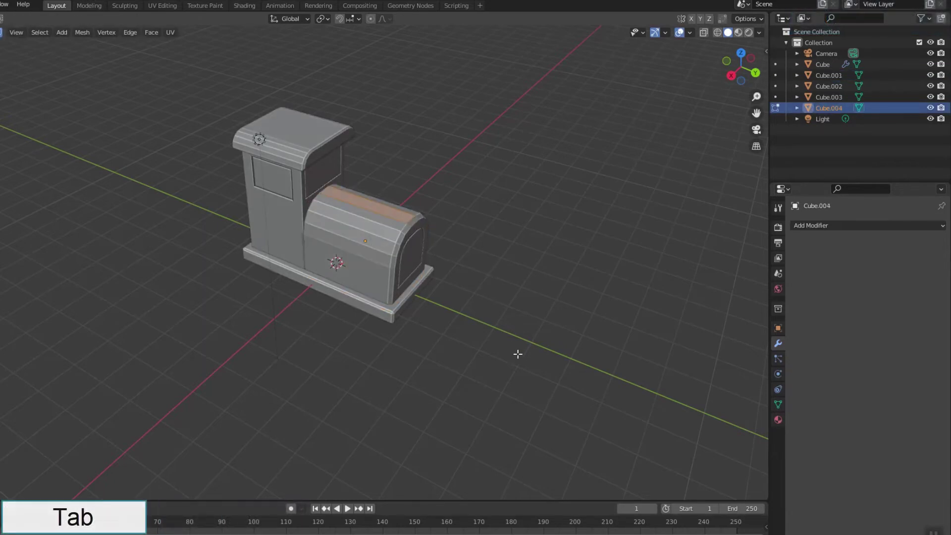
{"action": "middle_click_drag", "start_coordinate": [517, 354], "coordinate": [529, 389]}
{"action": "key", "text": "s"}
{"action": "key", "text": "y"}
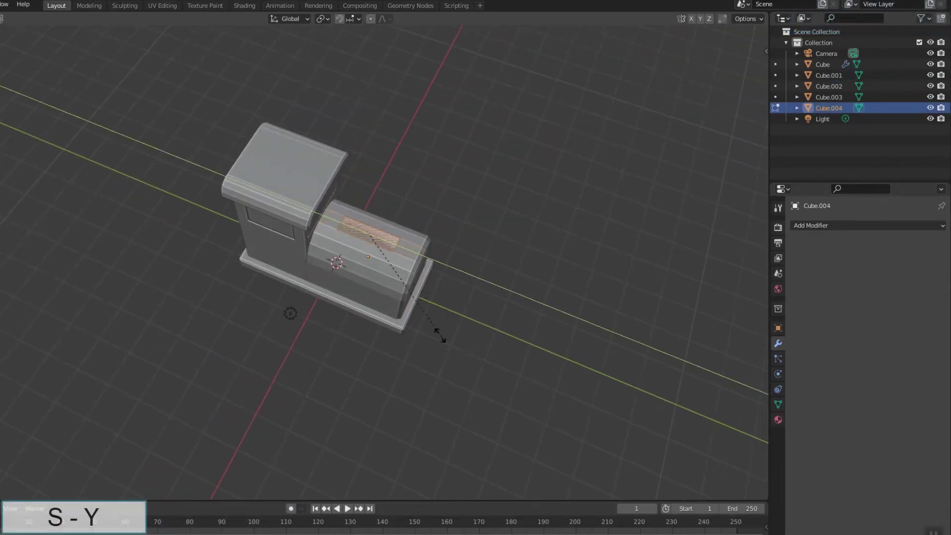
{"action": "left_click", "coordinate": [360, 271]}
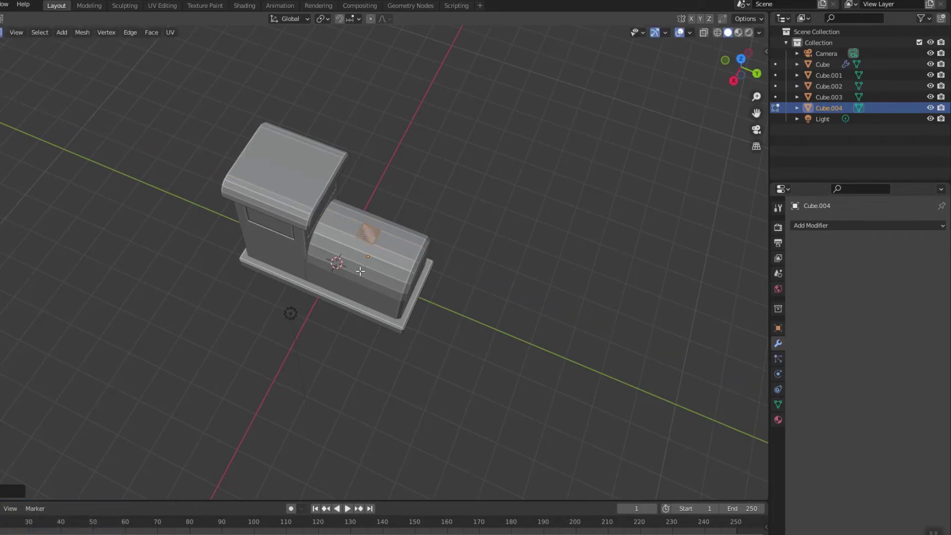
{"action": "key", "text": "KP_7"}
- Apply Cube.004's scale from Object Mode
{"action": "key", "text": "Tab"}
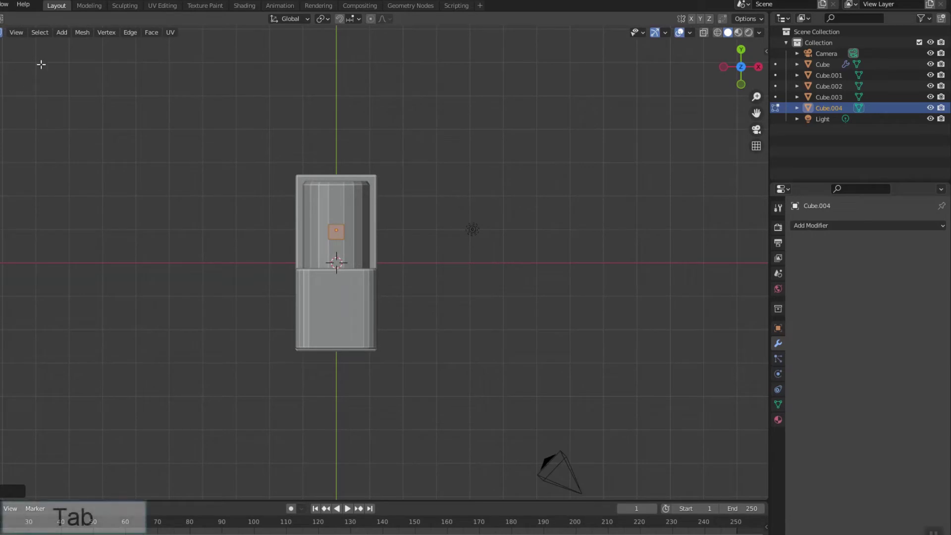
{"action": "left_click", "coordinate": [57, 33]}
{"action": "mouse_move", "coordinate": [61, 88]}
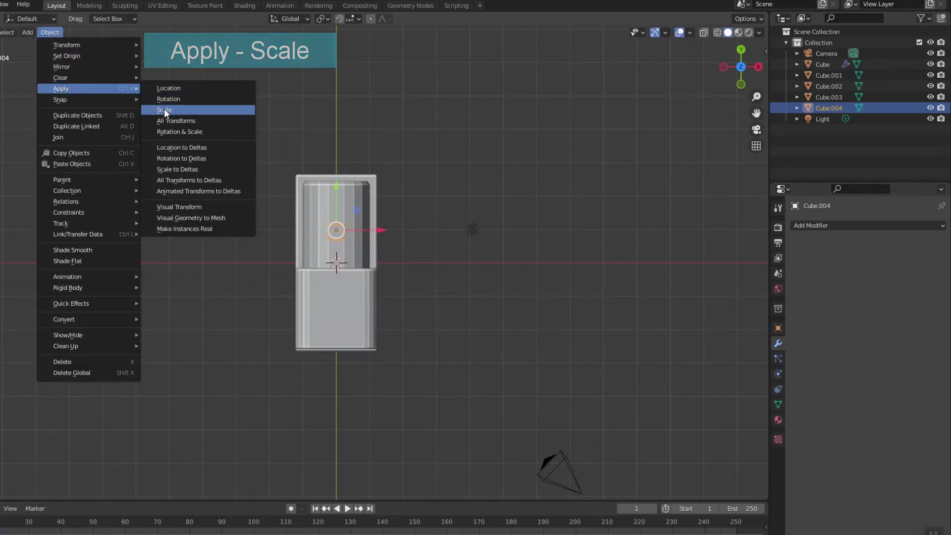
{"action": "left_click", "coordinate": [165, 110]}
{"action": "mouse_move", "coordinate": [416, 351]}
{"action": "middle_mouse_down"}
{"action": "mouse_move", "coordinate": [375, 347]}
{"action": "mouse_move", "coordinate": [292, 268]}
{"action": "middle_mouse_up"}
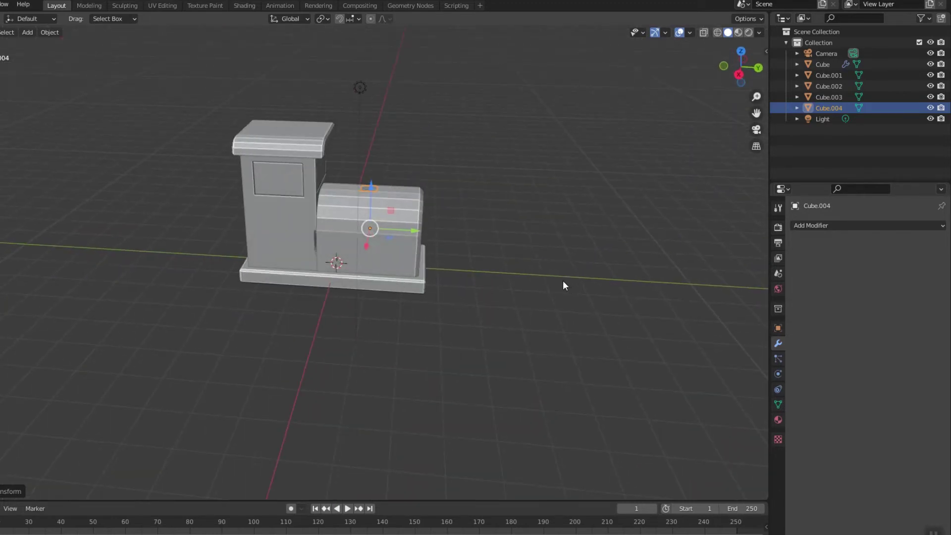
- Add a Subdivision Surface modifier to Cube.004 with 2 viewport levels
{"action": "left_click", "coordinate": [815, 225]}
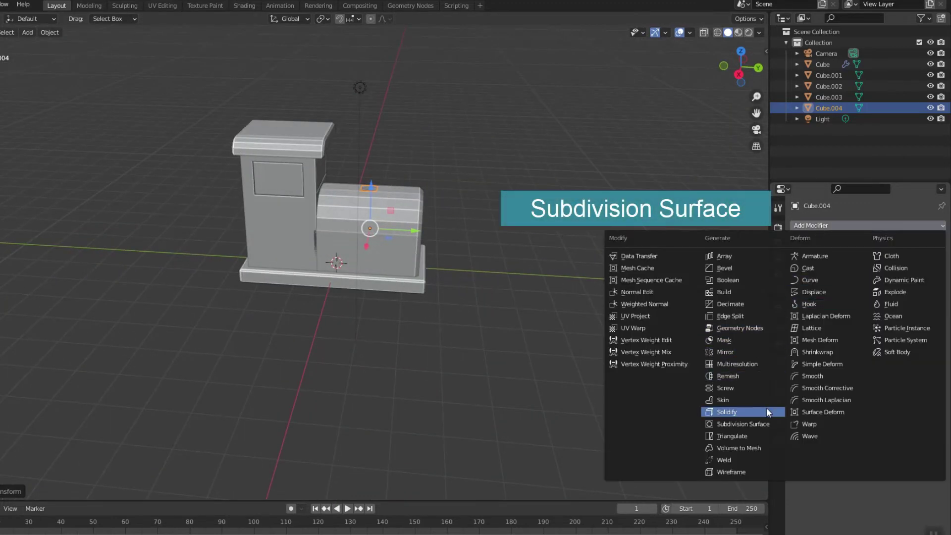
{"action": "left_click", "coordinate": [758, 423]}
{"action": "left_click", "coordinate": [929, 274]}
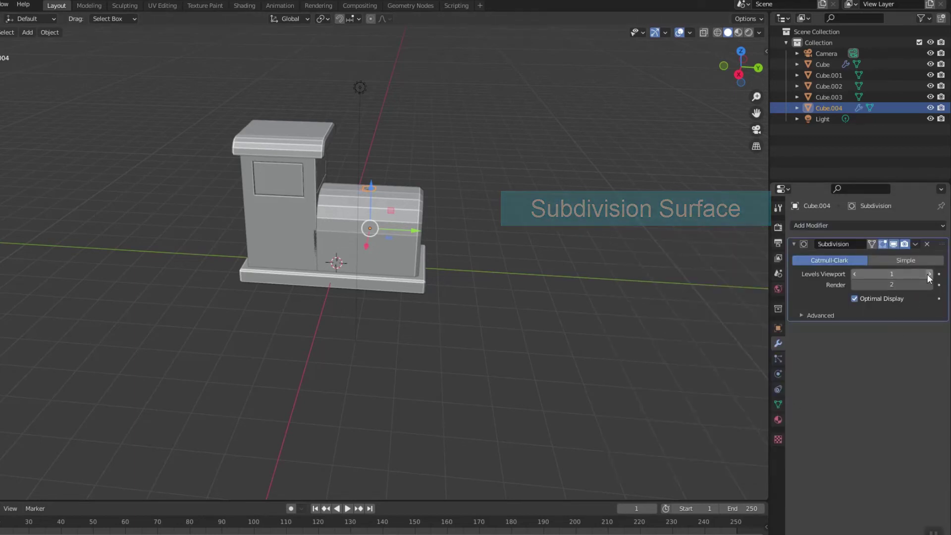
{"action": "key", "text": "Tab"}
{"action": "middle_click_drag", "start_coordinate": [459, 233], "coordinate": [448, 266]}
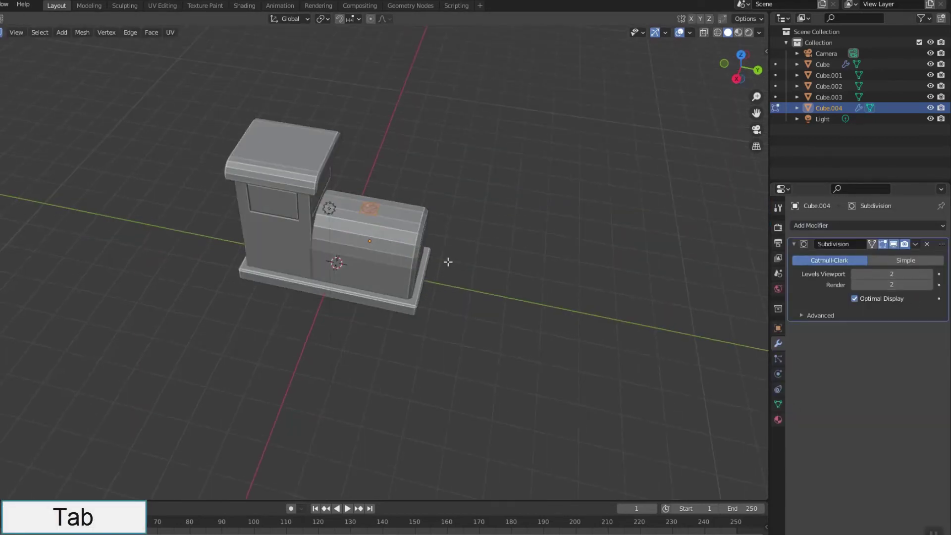
- Extrude the patch upward twice, flare the top with a scale, and extrude again
{"action": "key", "text": "e"}
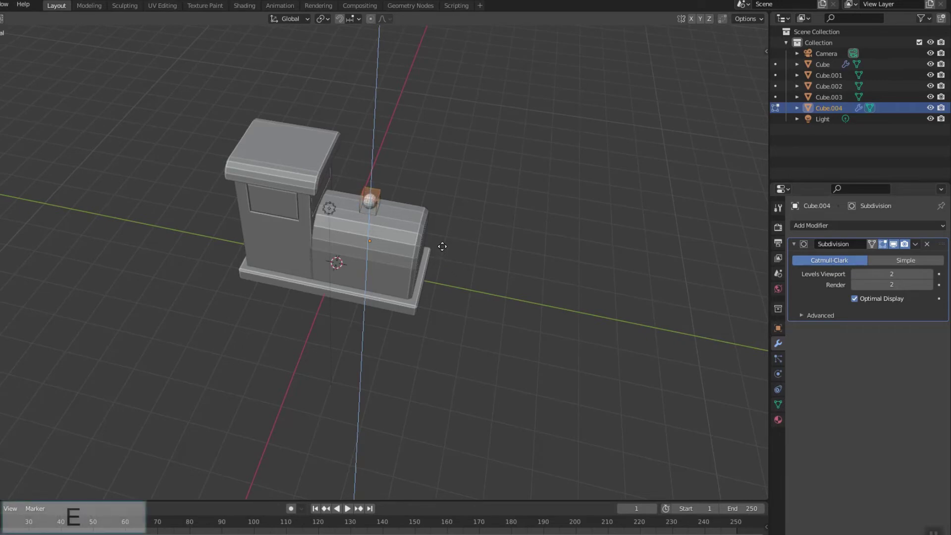
{"action": "left_click", "coordinate": [442, 241]}
{"action": "middle_click_drag", "start_coordinate": [448, 241], "coordinate": [450, 209]}
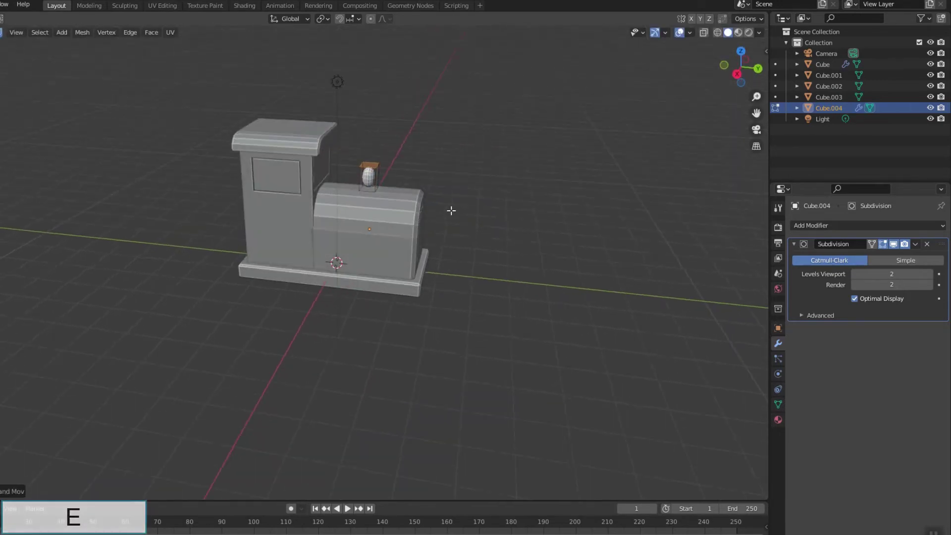
{"action": "key", "text": "e"}
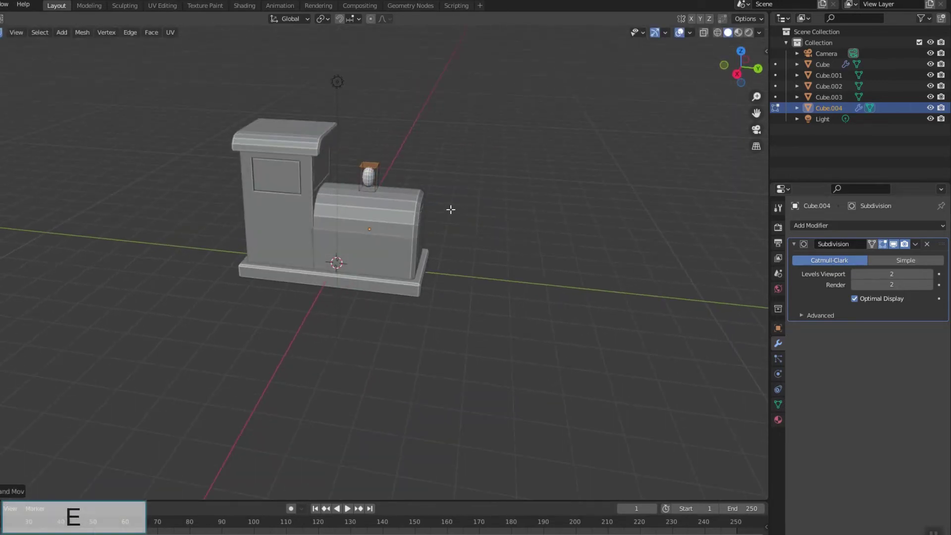
{"action": "left_click", "coordinate": [449, 202]}
{"action": "key", "text": "s"}
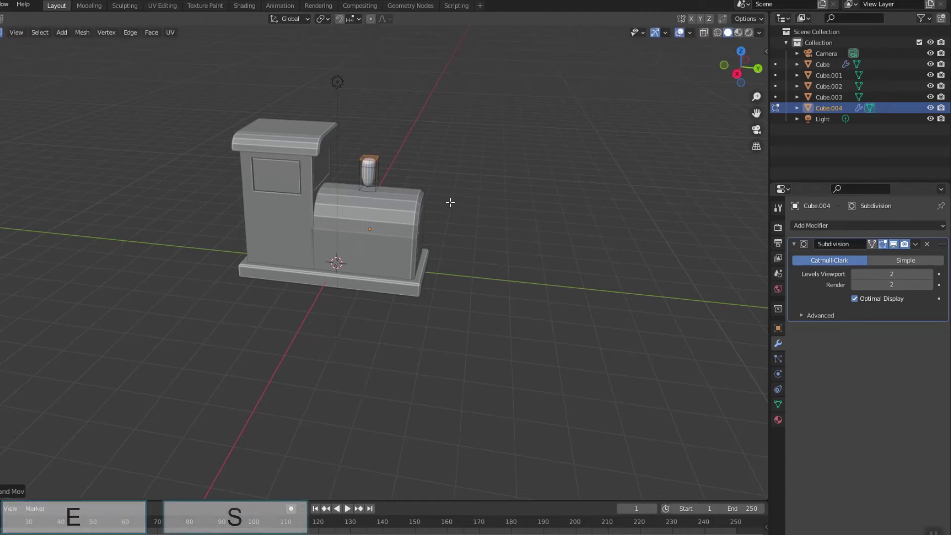
{"action": "left_click", "coordinate": [479, 216]}
{"action": "key", "text": "e"}
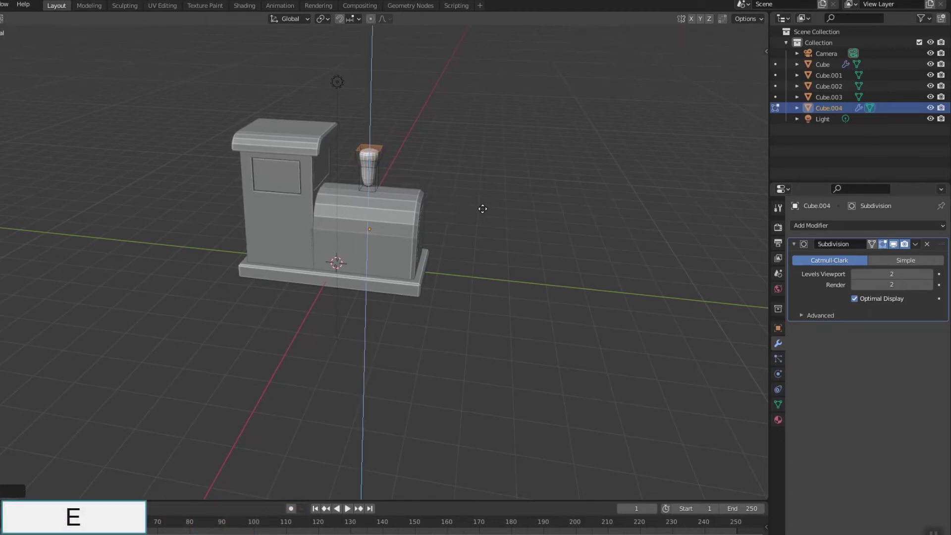
{"action": "left_click", "coordinate": [483, 207]}
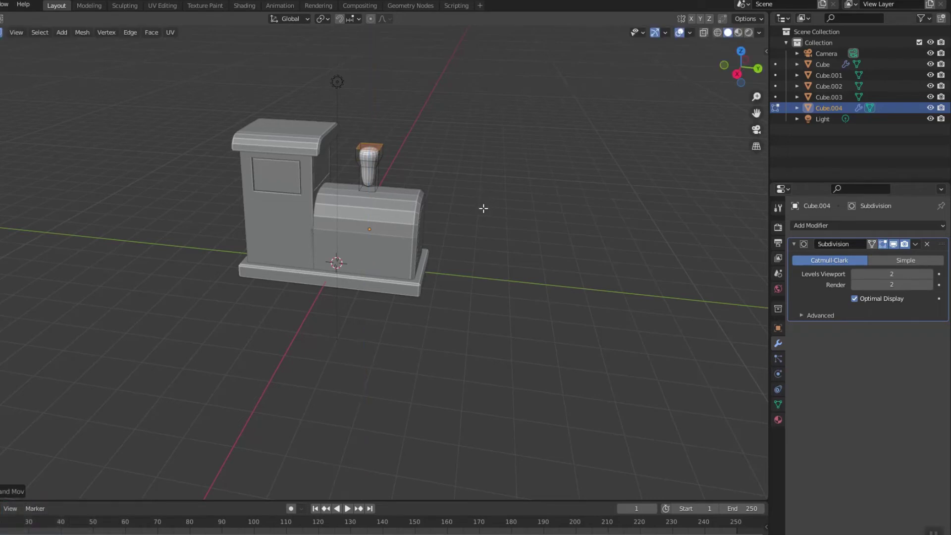
- Inset the chimney top into a rim and extrude the inset face to hollow it
{"action": "middle_click_drag", "start_coordinate": [485, 208], "coordinate": [476, 236]}
{"action": "key", "text": "i"}
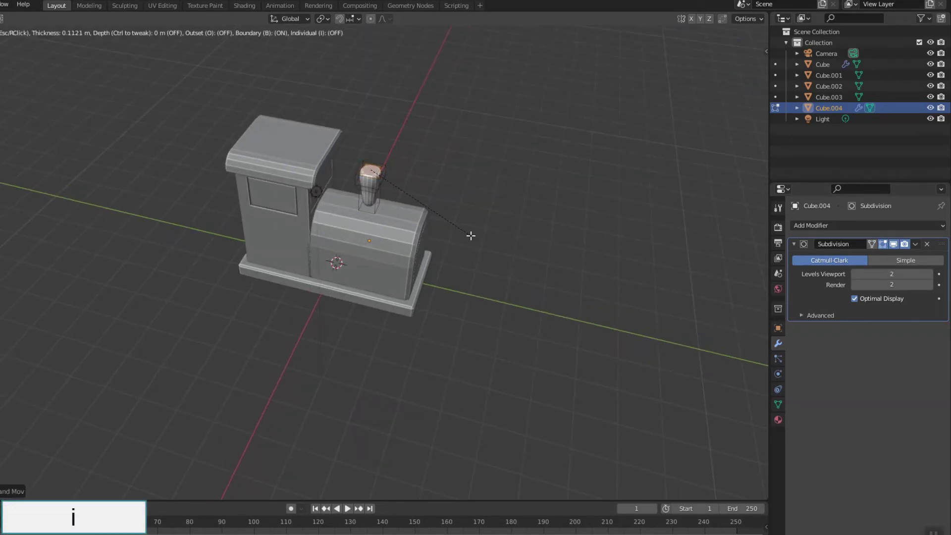
{"action": "left_click", "coordinate": [470, 235]}
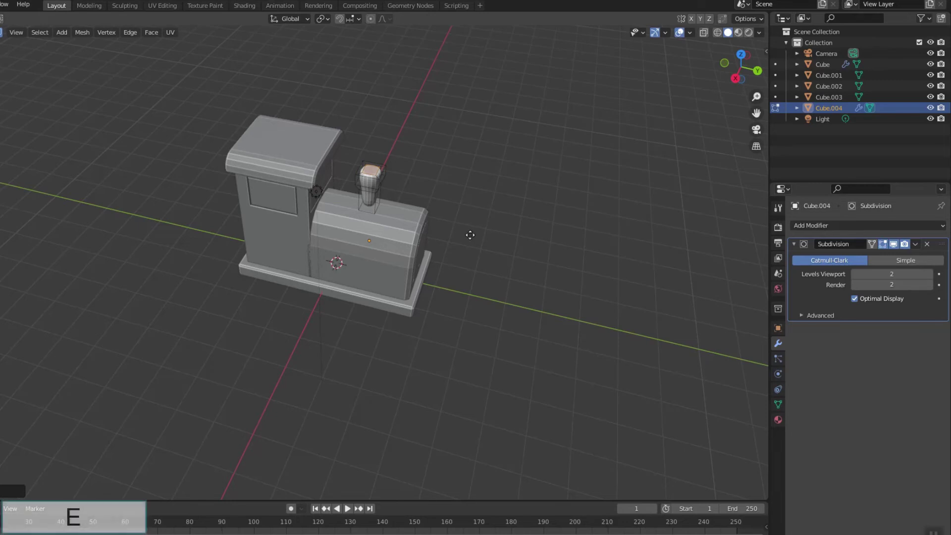
{"action": "key", "text": "e"}
{"action": "left_click", "coordinate": [466, 249]}
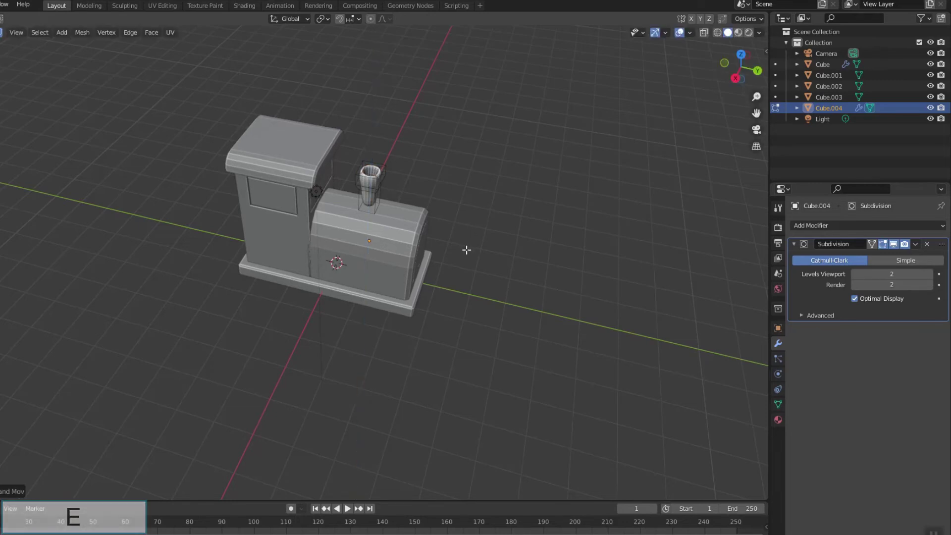
{"action": "middle_click_drag", "start_coordinate": [445, 309], "coordinate": [411, 262]}
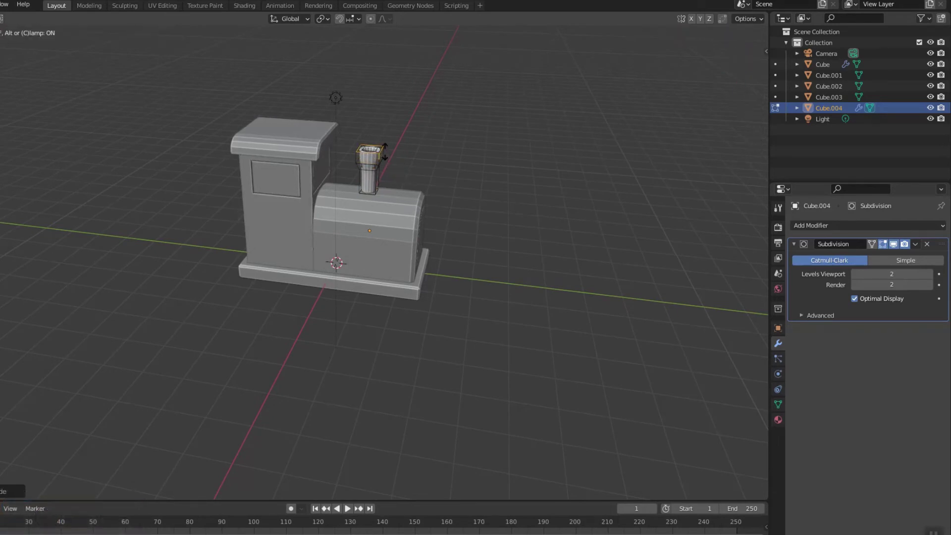
- Add an edge loop near the chimney top and return to Object Mode
{"action": "middle_click_drag", "start_coordinate": [399, 158], "coordinate": [396, 178]}
{"action": "key", "text": "ctrl+r"}
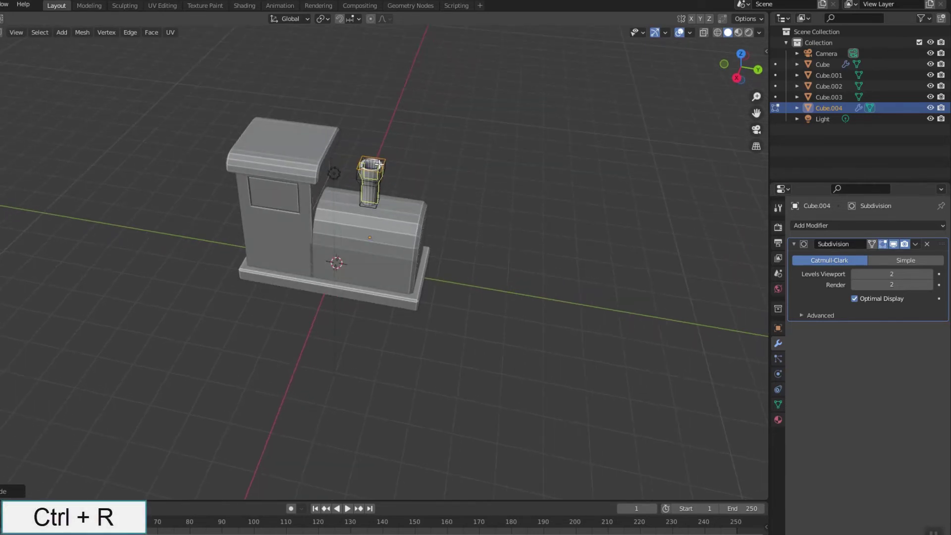
{"action": "left_click", "coordinate": [380, 160]}
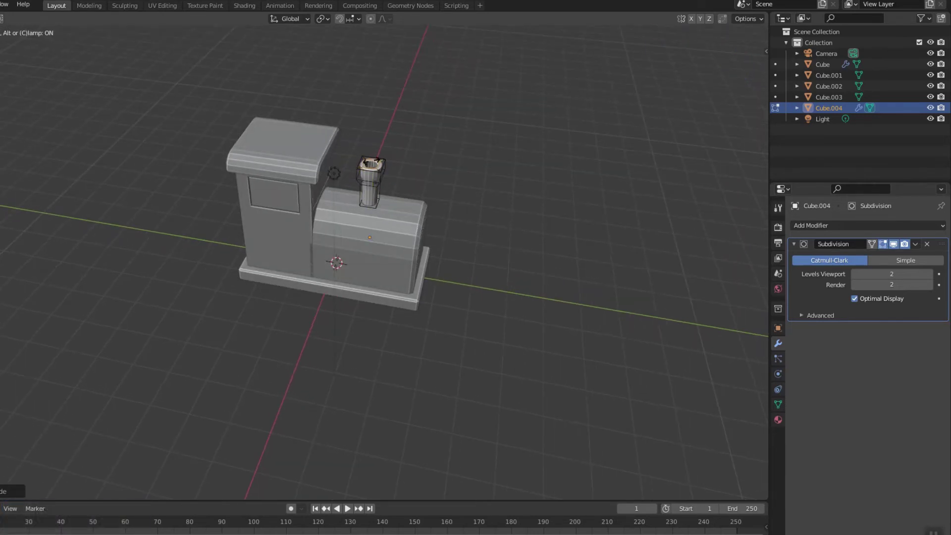
{"action": "key", "text": "Tab"}
- Move the chimney along Z, Y and X toward the front of the boiler
{"action": "mouse_move", "coordinate": [422, 246]}
{"action": "middle_mouse_down"}
{"action": "mouse_move", "coordinate": [402, 226]}
{"action": "mouse_move", "coordinate": [406, 204]}
{"action": "mouse_move", "coordinate": [383, 200]}
{"action": "middle_mouse_up"}
{"action": "left_click_drag", "start_coordinate": [369, 182], "coordinate": [368, 194]}
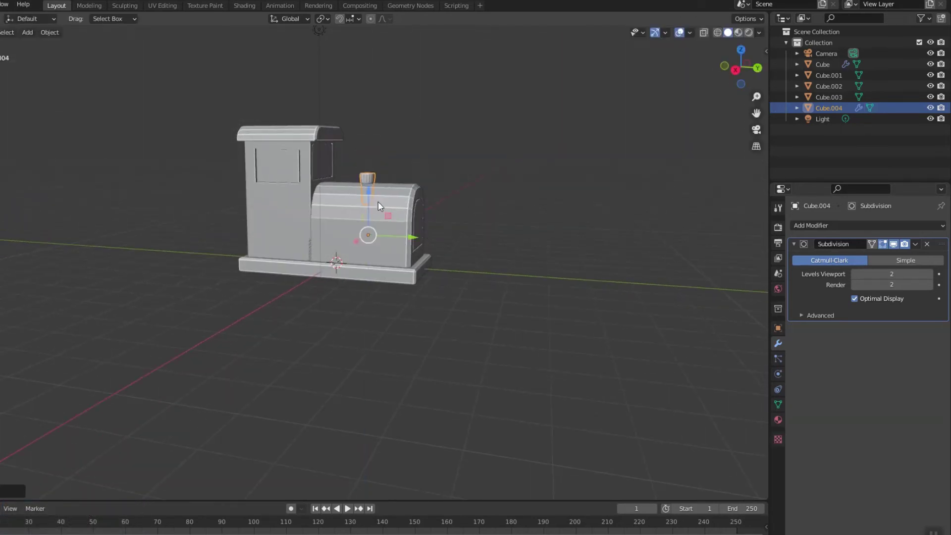
{"action": "left_click_drag", "start_coordinate": [373, 200], "coordinate": [372, 183]}
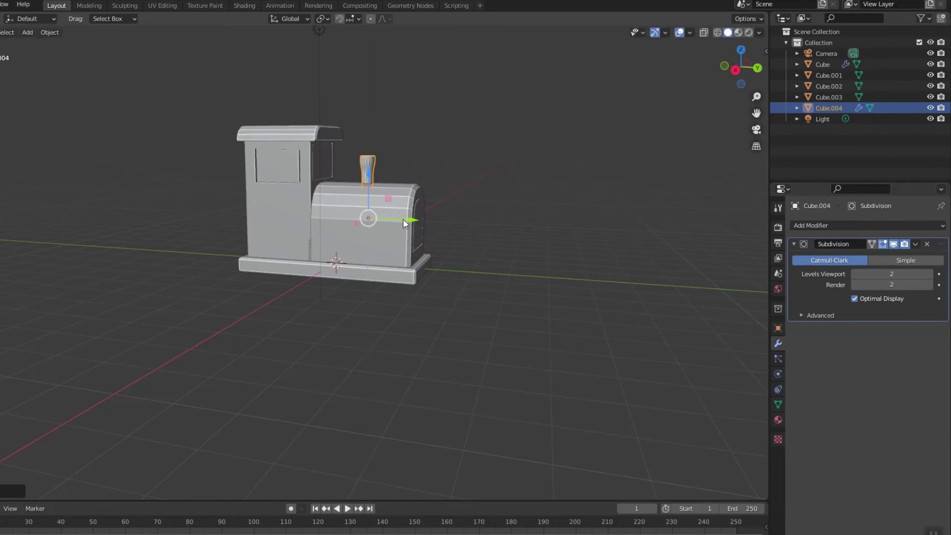
{"action": "left_click_drag", "start_coordinate": [403, 222], "coordinate": [422, 224]}
{"action": "middle_click_drag", "start_coordinate": [450, 238], "coordinate": [367, 252]}
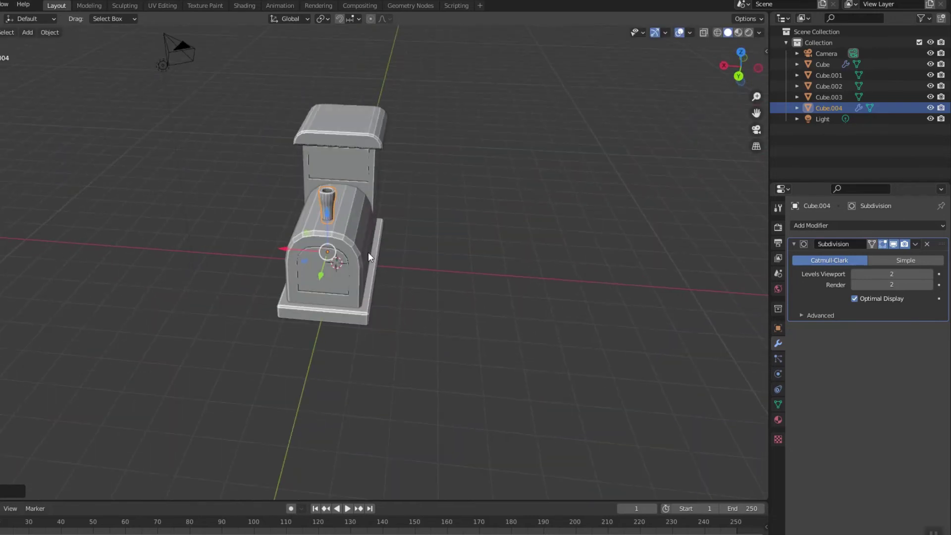
{"action": "left_click_drag", "start_coordinate": [293, 251], "coordinate": [295, 254]}
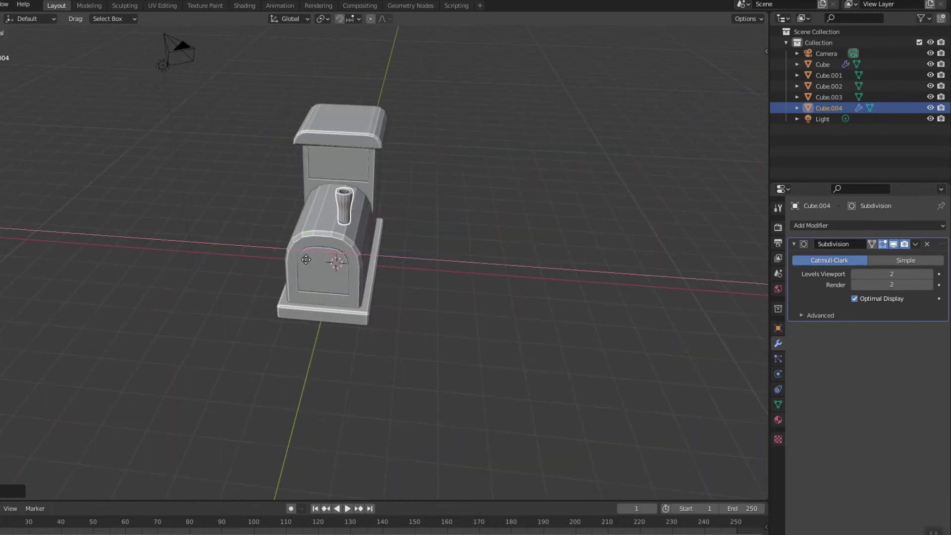
- Confirm the chimney's position and switch to the front view
{"action": "key", "text": "KP_1"}
{"action": "left_click", "coordinate": [418, 318]}
{"action": "middle_click_drag", "start_coordinate": [418, 318], "coordinate": [400, 319]}
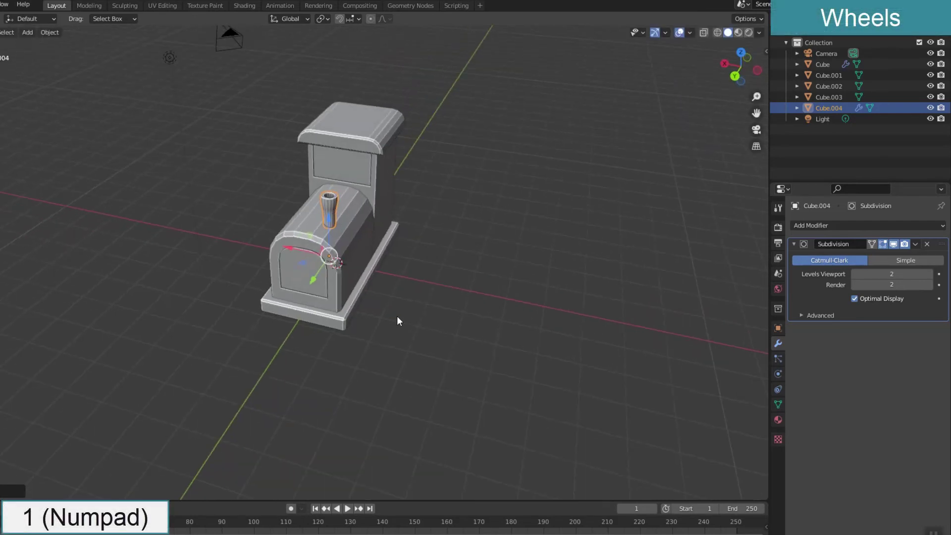
{"action": "key", "text": "KP_1"}
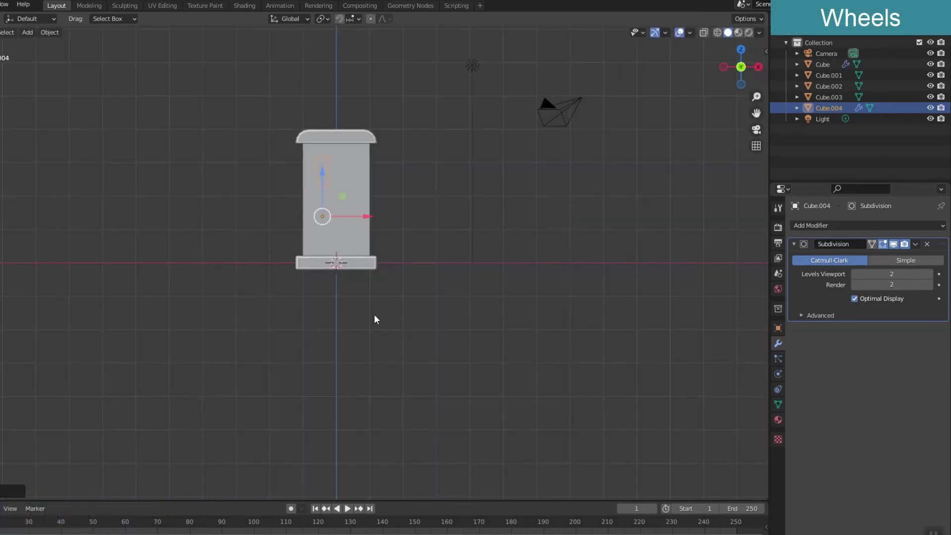
- Add a cylinder and rotate it 90° on Y so it lies on its side
{"action": "key", "text": "shift+a"}
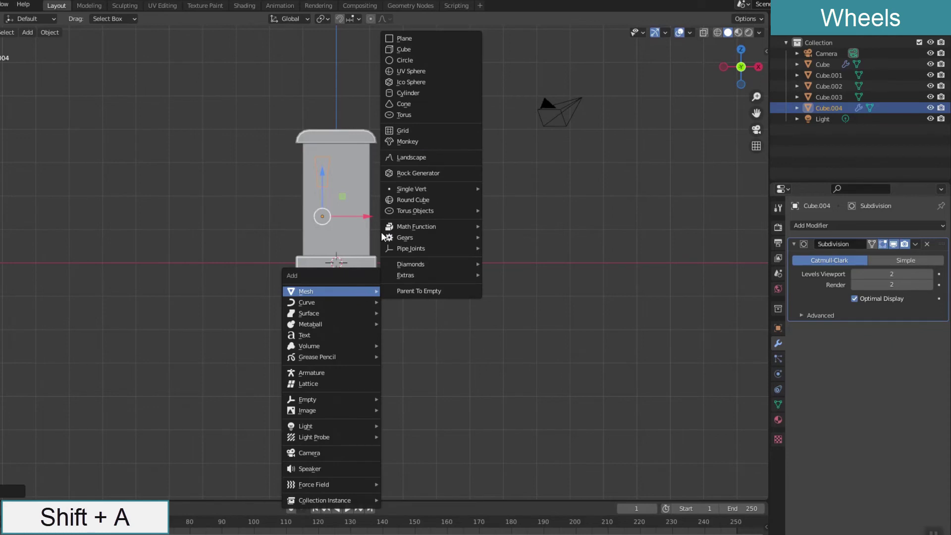
{"action": "left_click", "coordinate": [411, 93]}
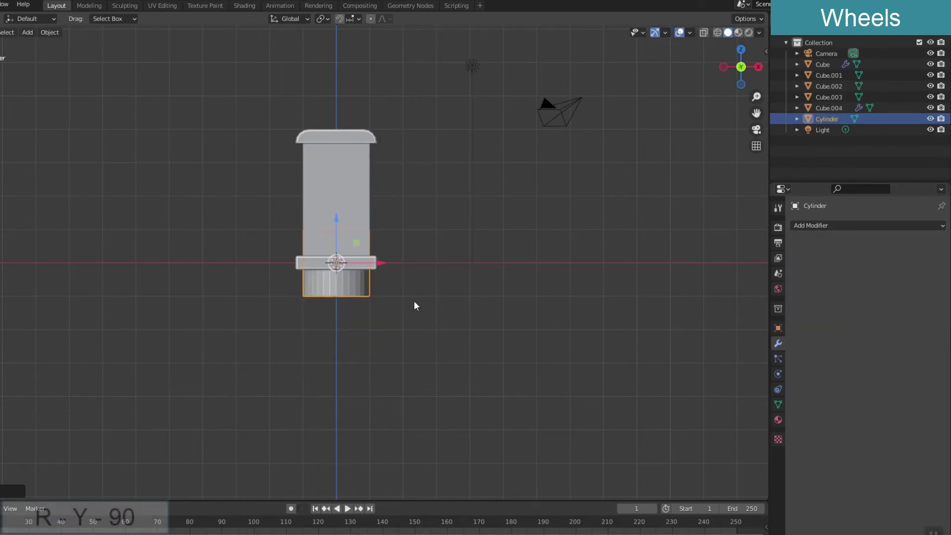
{"action": "key", "text": "r"}
{"action": "key", "text": "y"}
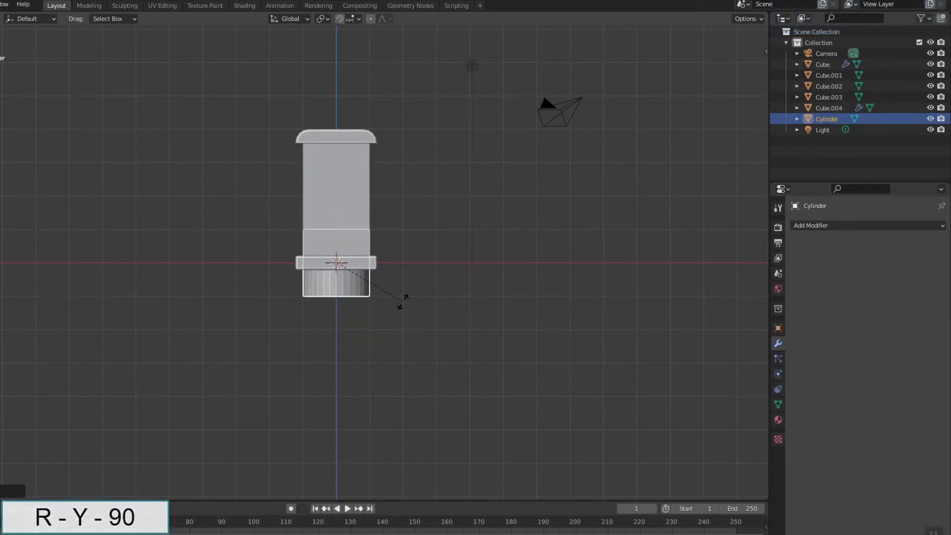
{"action": "key", "text": "Return"}
- Shrink the cylinder and stretch it along X across the chassis width
{"action": "key", "text": "s"}
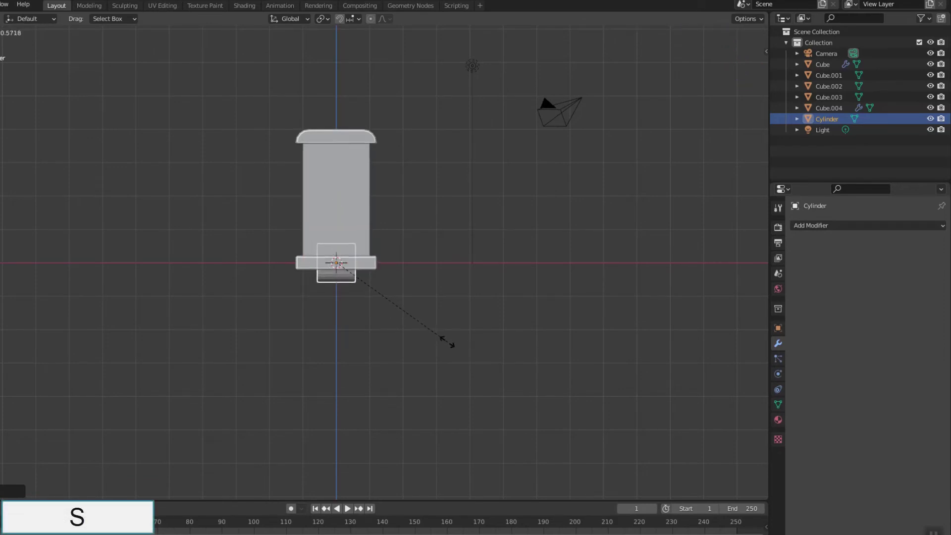
{"action": "key", "text": "x"}
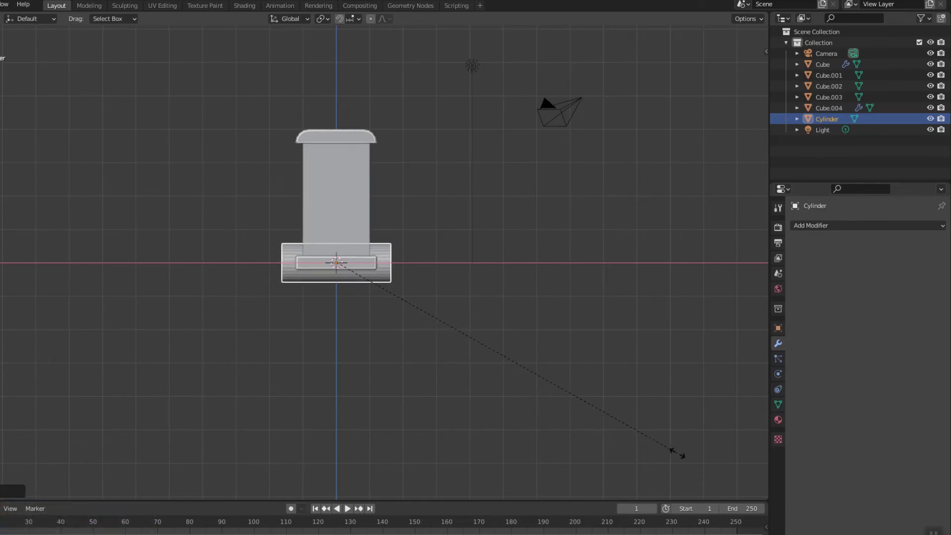
{"action": "left_click", "coordinate": [675, 451]}
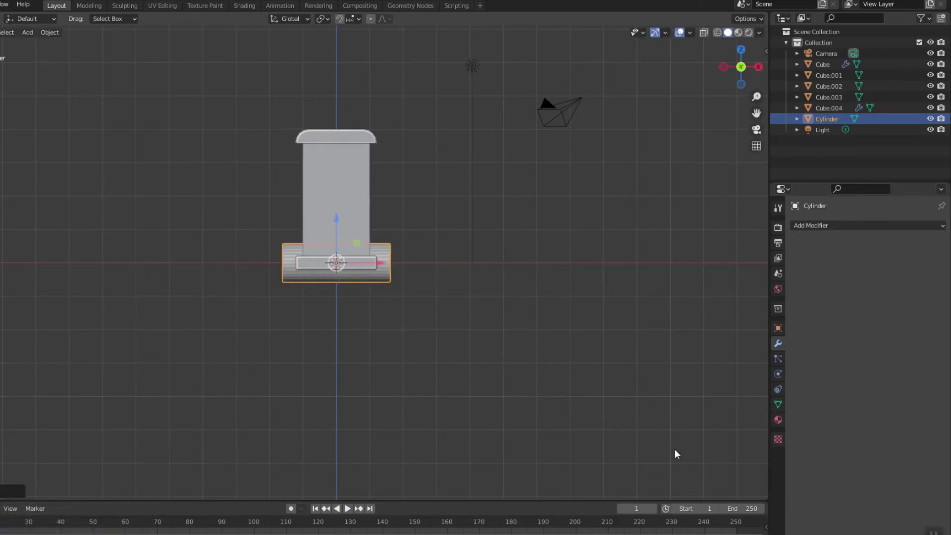
{"action": "left_click", "coordinate": [50, 33]}
{"action": "mouse_move", "coordinate": [61, 88]}
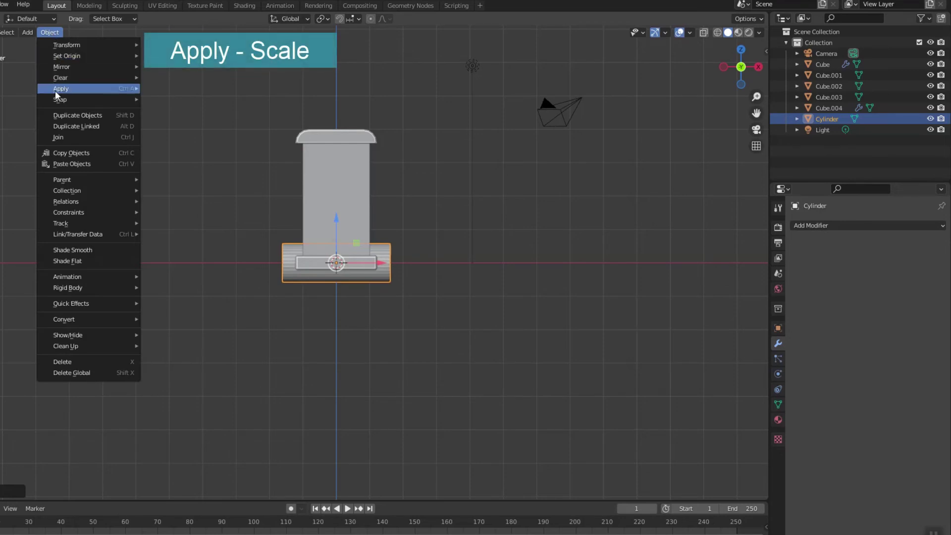
- Apply the cylinder's scale and cut edge loops near both of its ends
{"action": "left_click", "coordinate": [177, 110]}
{"action": "key", "text": "Tab"}
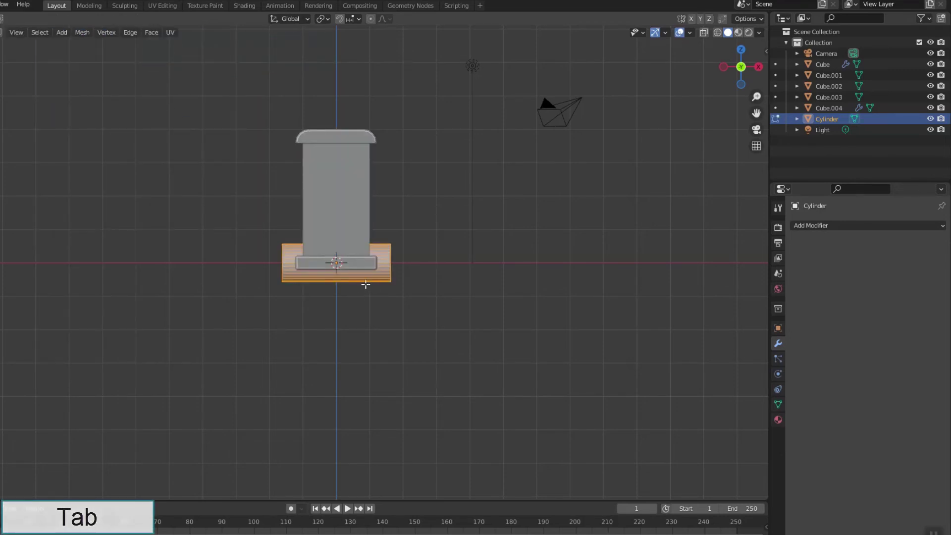
{"action": "key", "text": "ctrl+r"}
{"action": "left_click", "coordinate": [366, 277]}
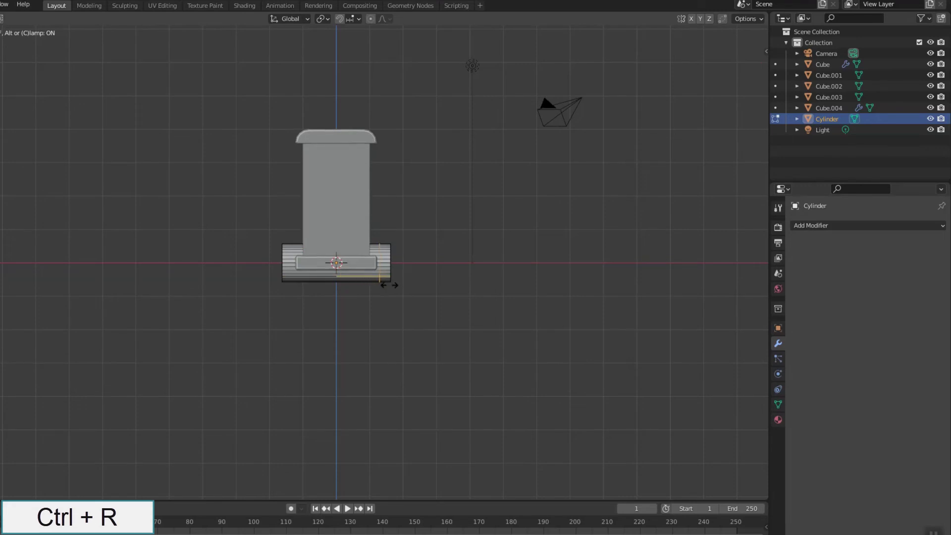
{"action": "left_click", "coordinate": [391, 285]}
{"action": "key", "text": "ctrl+r"}
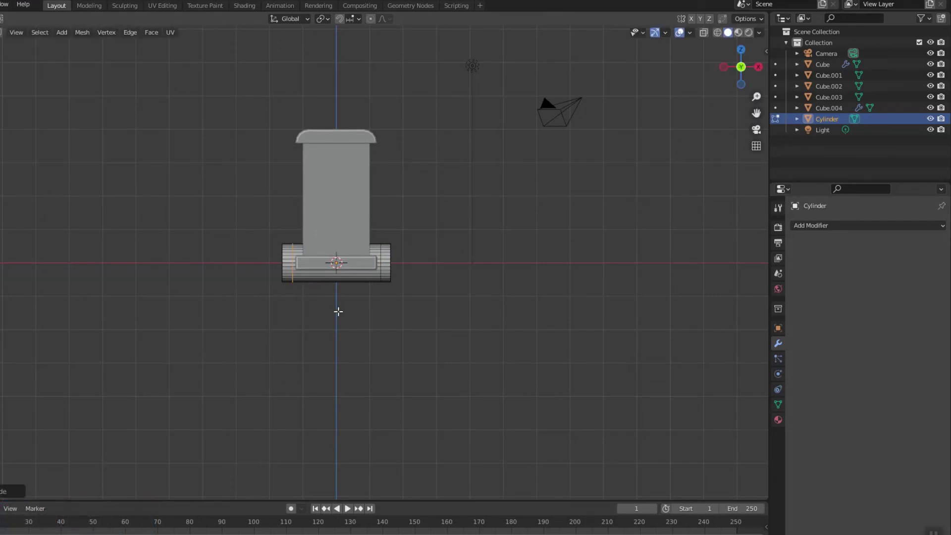
{"action": "key", "text": "z"}
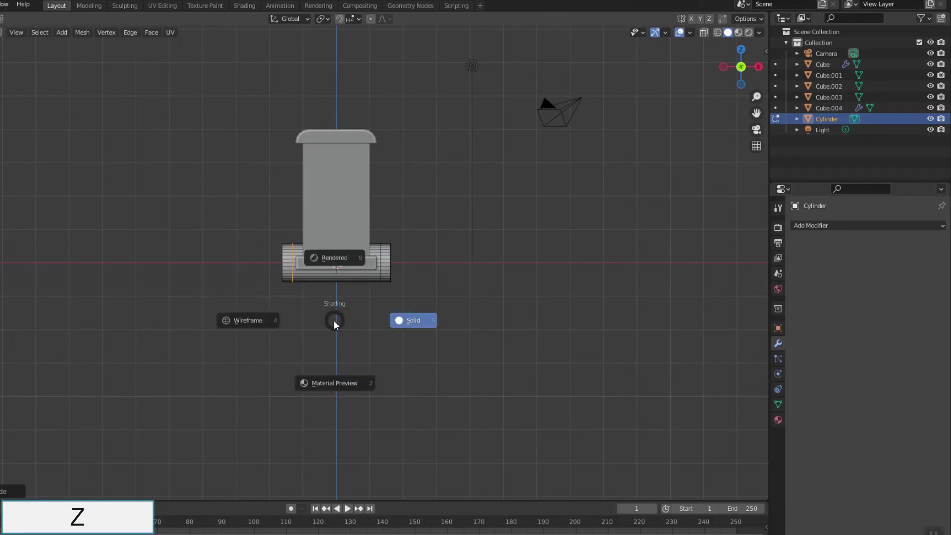
- Extrude the cylinder's middle faces inward along normals into a thin axle between two wheels
{"action": "left_click", "coordinate": [270, 319]}
{"action": "key", "text": "3"}
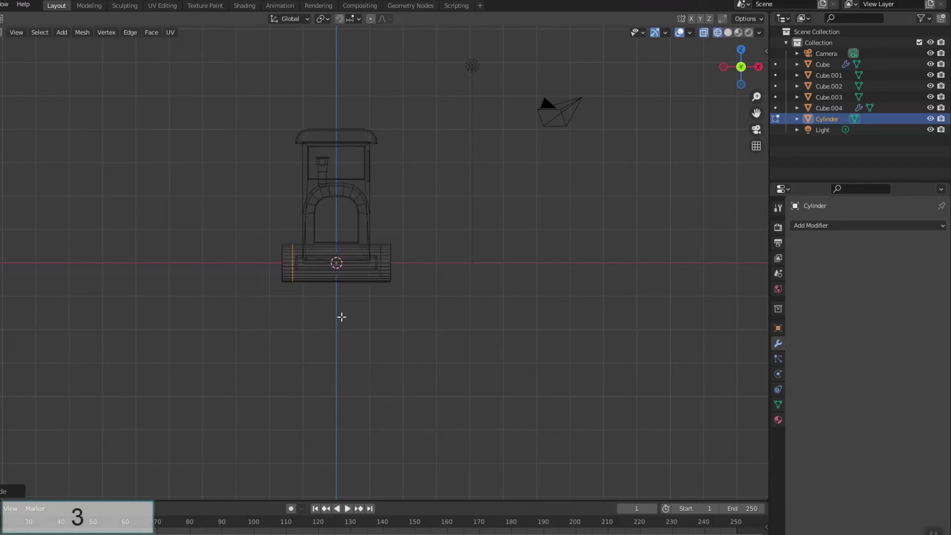
{"action": "left_click_drag", "start_coordinate": [360, 299], "coordinate": [360, 300]}
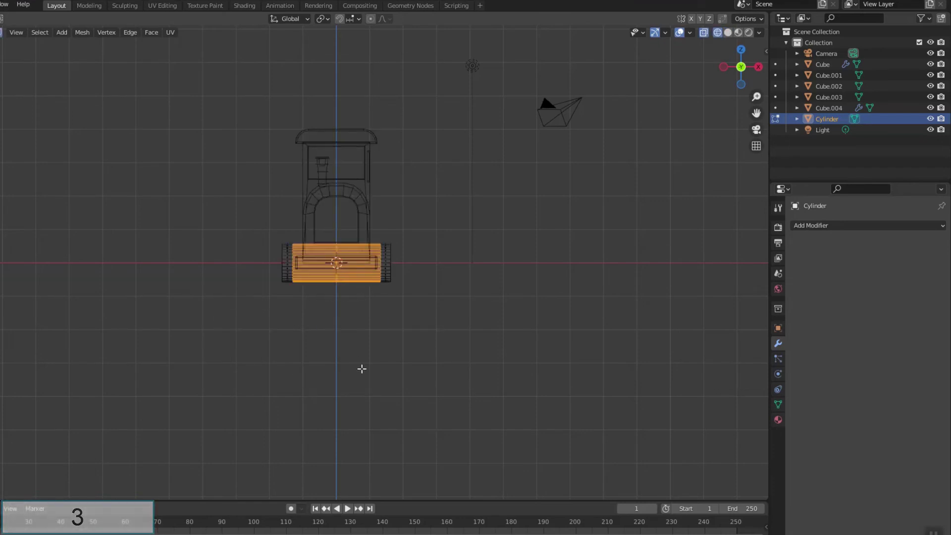
{"action": "key", "text": "alt+e"}
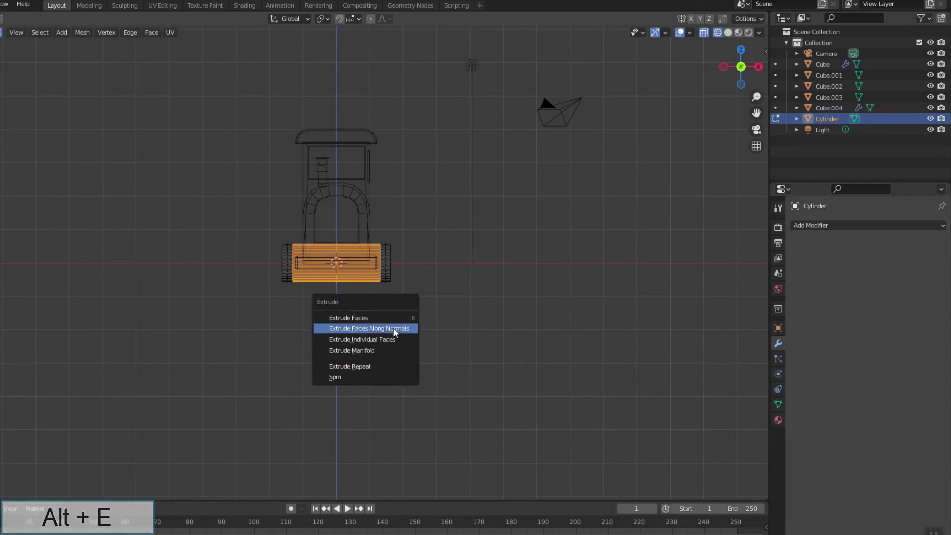
{"action": "left_click", "coordinate": [394, 329]}
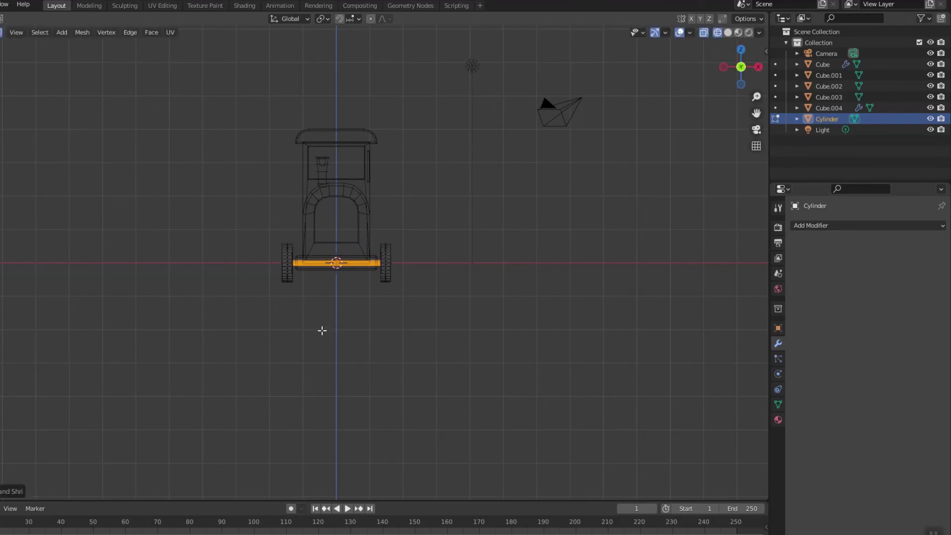
{"action": "middle_click_drag", "start_coordinate": [322, 331], "coordinate": [344, 336]}
{"action": "key", "text": "z"}
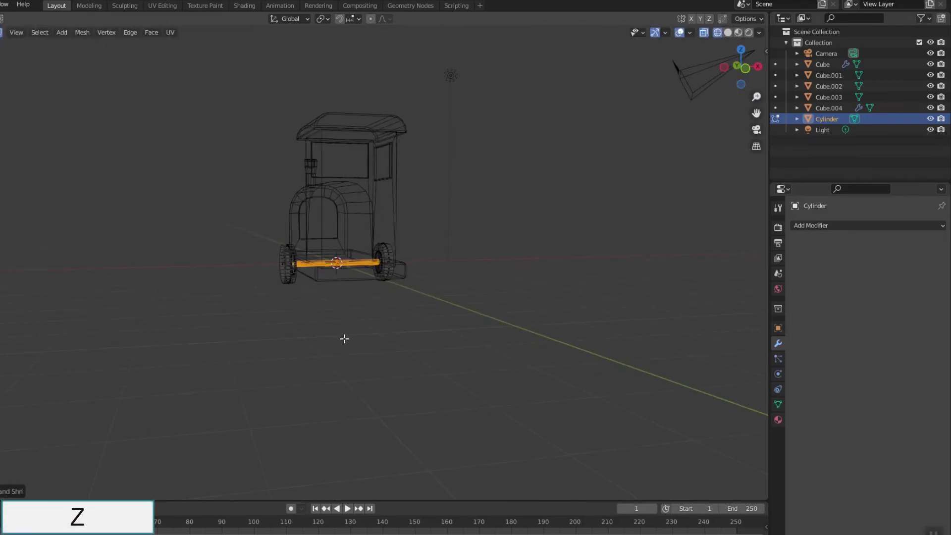
{"action": "left_click", "coordinate": [415, 338]}
{"action": "middle_click_drag", "start_coordinate": [415, 338], "coordinate": [369, 331]}
{"action": "key", "text": "Tab"}
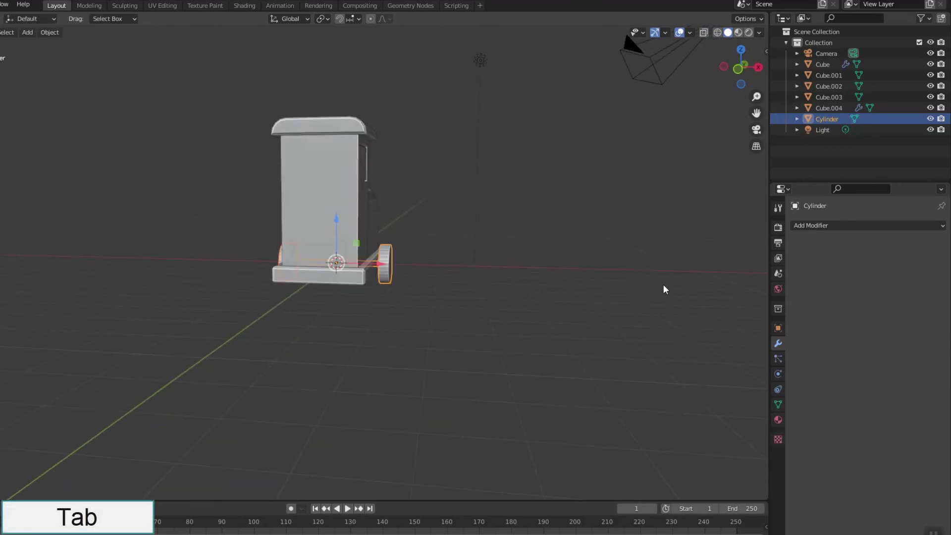
- Give the wheel-and-axle cylinder a Bevel modifier with amount 0.03 m
{"action": "left_click", "coordinate": [808, 226]}
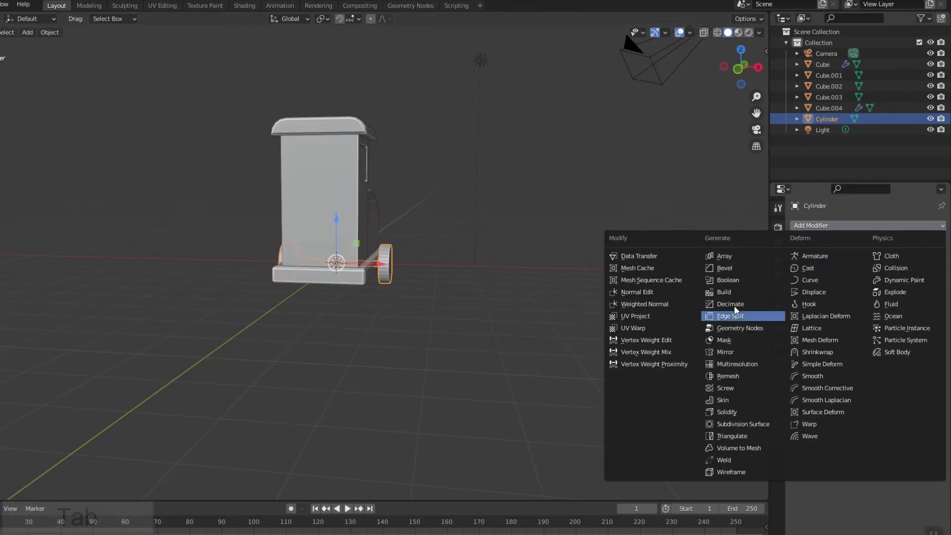
{"action": "left_click", "coordinate": [730, 266]}
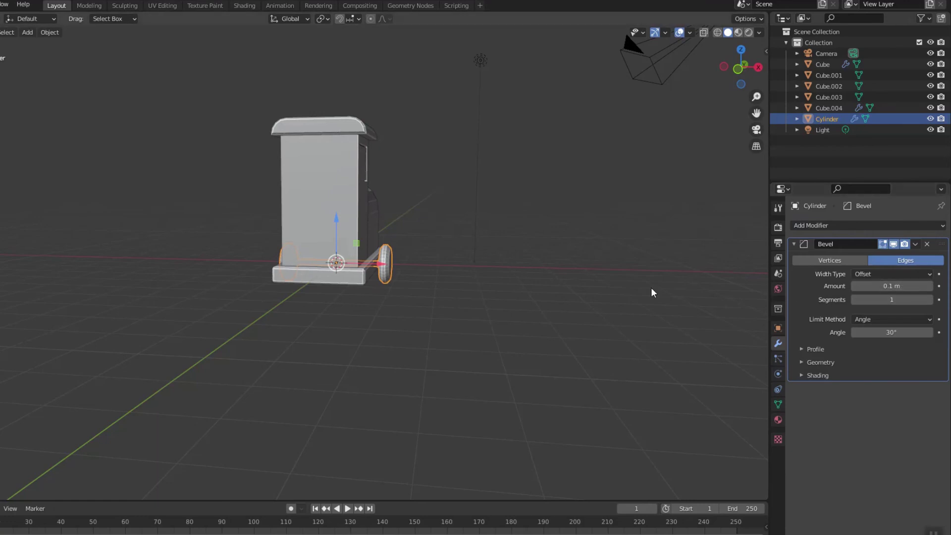
{"action": "scroll", "coordinate": [507, 287], "scroll_direction": "up", "scroll_amount": 3}
{"action": "scroll", "coordinate": [516, 319], "scroll_direction": "up", "scroll_amount": 2}
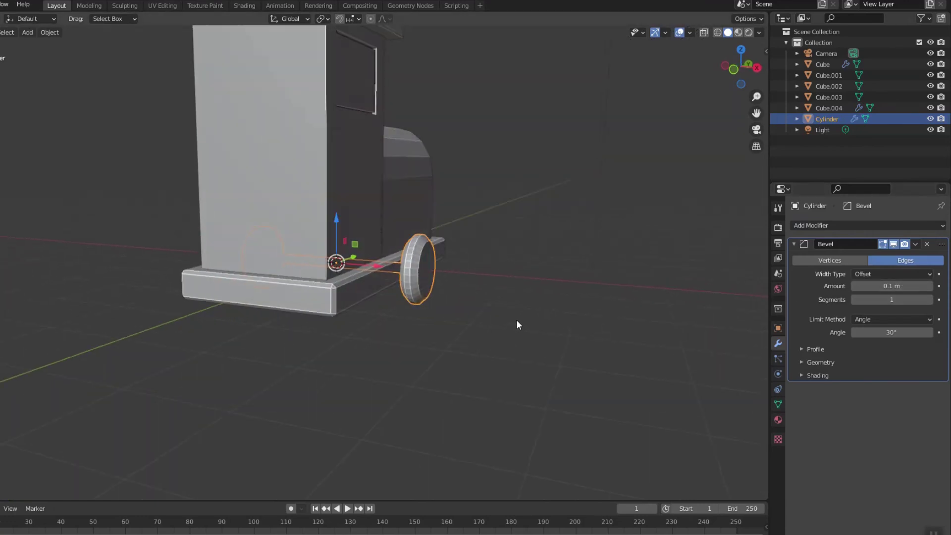
{"action": "left_click", "coordinate": [853, 286]}
{"action": "left_click", "coordinate": [853, 286]}
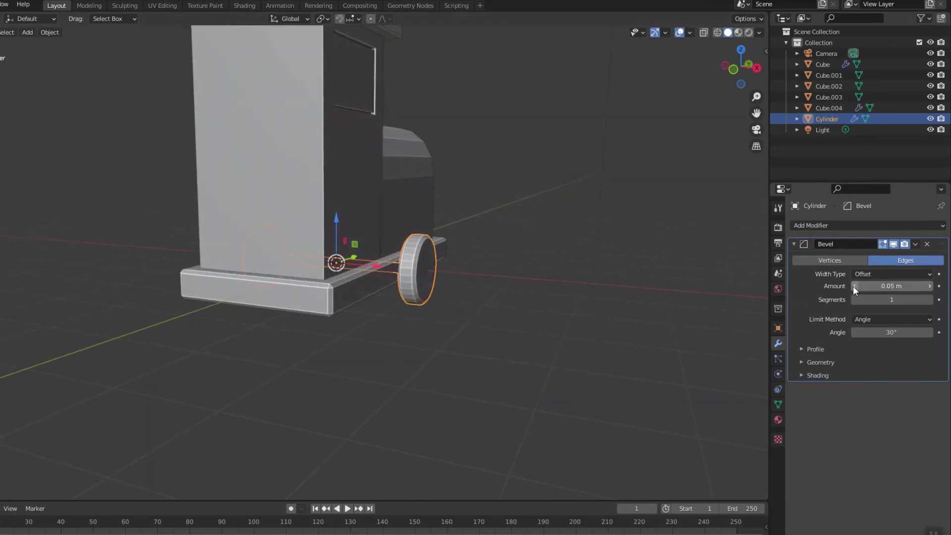
{"action": "left_click", "coordinate": [852, 286]}
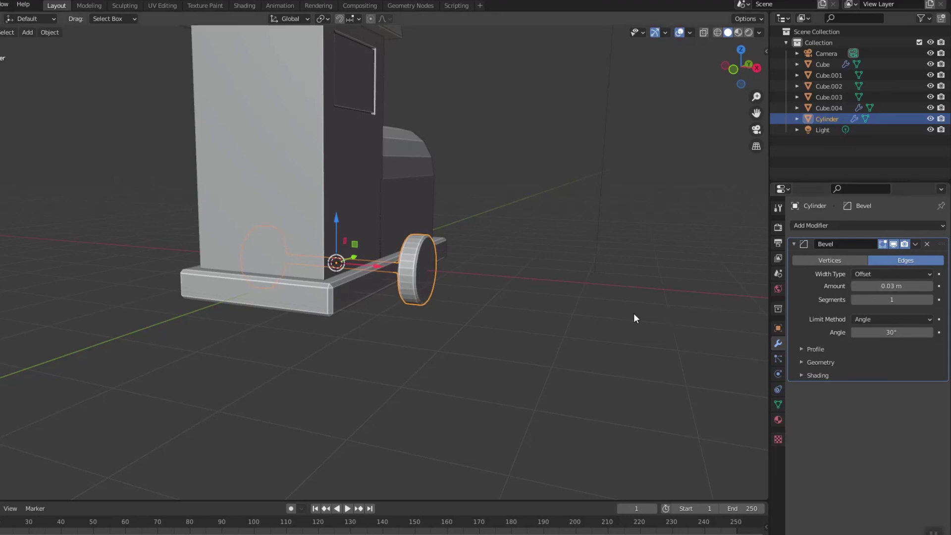
{"action": "mouse_move", "coordinate": [634, 313]}
{"action": "middle_mouse_down"}
{"action": "mouse_move", "coordinate": [552, 319]}
{"action": "mouse_move", "coordinate": [423, 351]}
{"action": "middle_mouse_up"}
- Duplicate the wheel pair twice along Y, placing copies near the chassis front and under the cabin
{"action": "key", "text": "KP_3"}
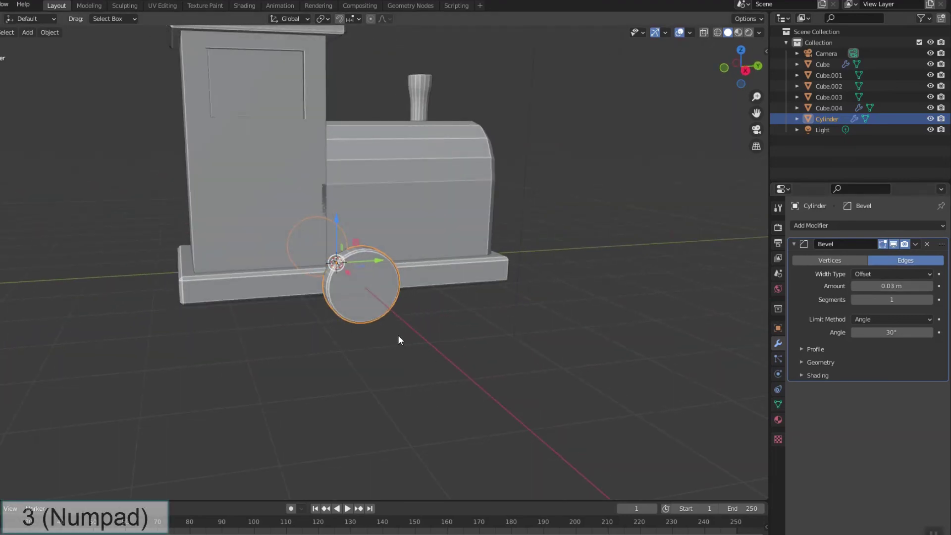
{"action": "key", "text": "shift+d"}
{"action": "key", "text": "y"}
{"action": "key", "text": "shift+d"}
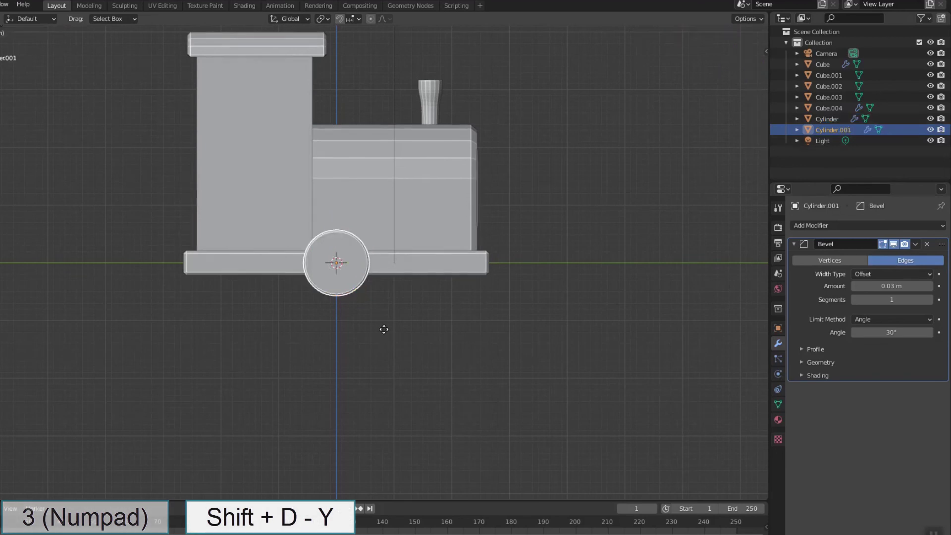
{"action": "key", "text": "y"}
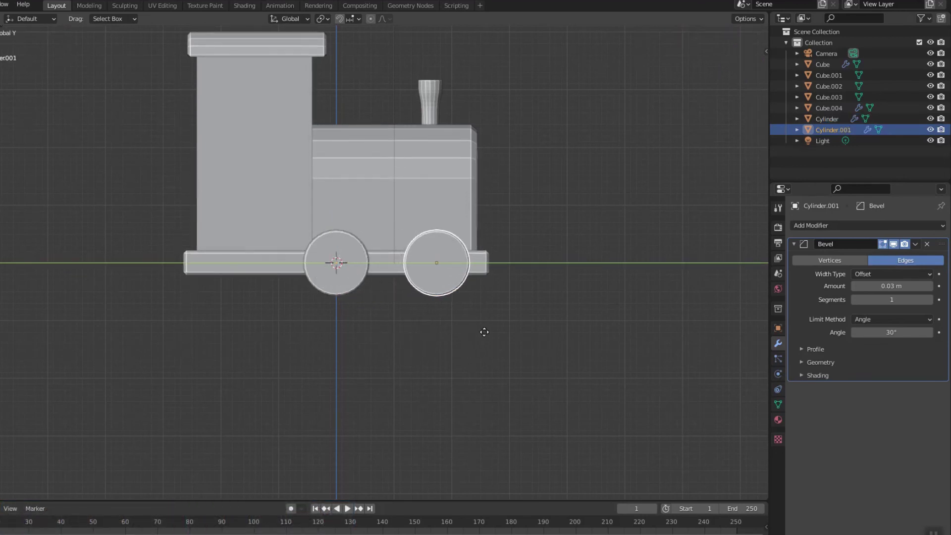
{"action": "left_click", "coordinate": [483, 331]}
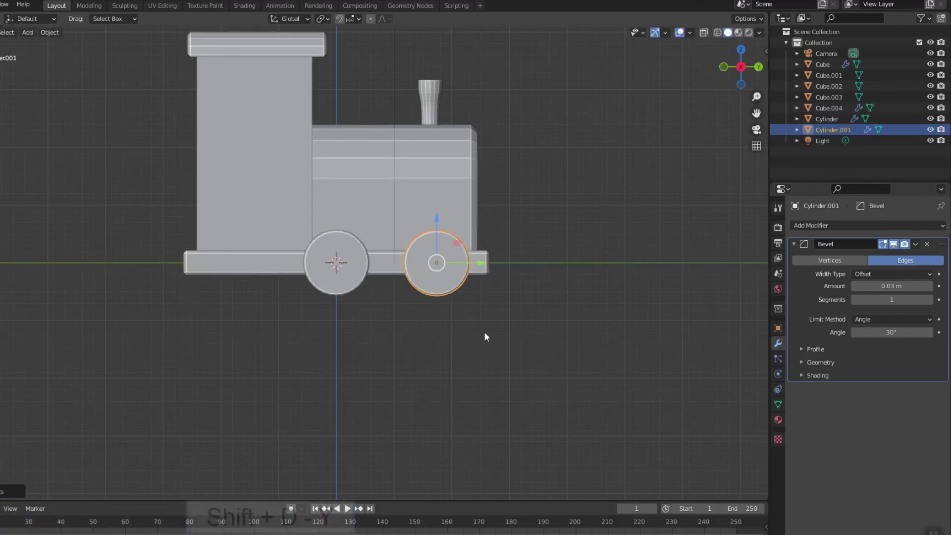
{"action": "key", "text": "shift+d"}
{"action": "key", "text": "y"}
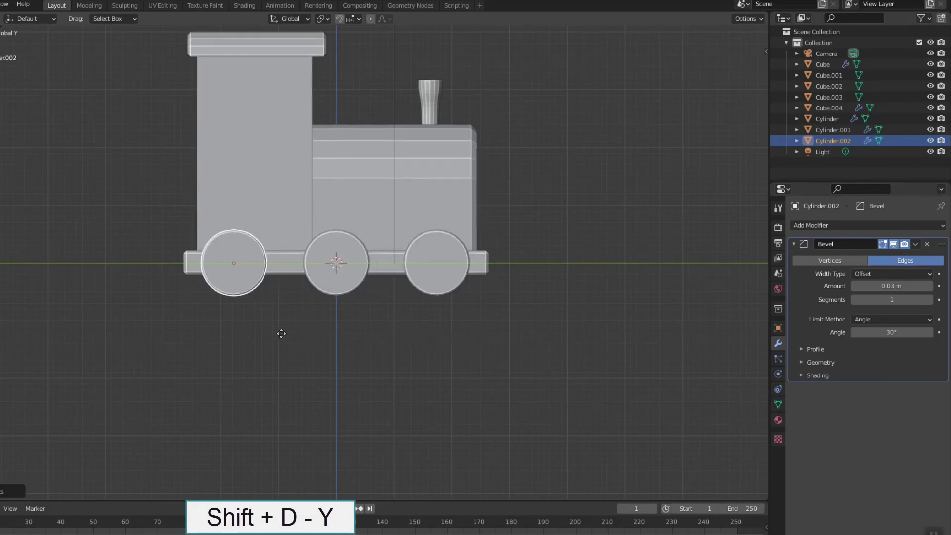
{"action": "left_click", "coordinate": [281, 336]}
{"action": "mouse_move", "coordinate": [438, 332]}
{"action": "middle_mouse_down"}
{"action": "mouse_move", "coordinate": [391, 316]}
{"action": "mouse_move", "coordinate": [385, 277]}
{"action": "mouse_move", "coordinate": [396, 277]}
{"action": "mouse_move", "coordinate": [393, 269]}
{"action": "middle_mouse_up"}
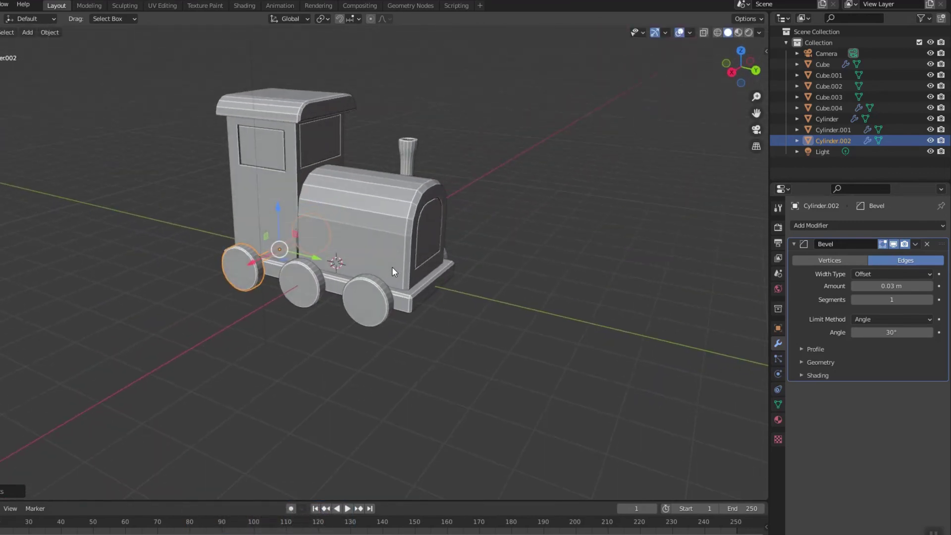